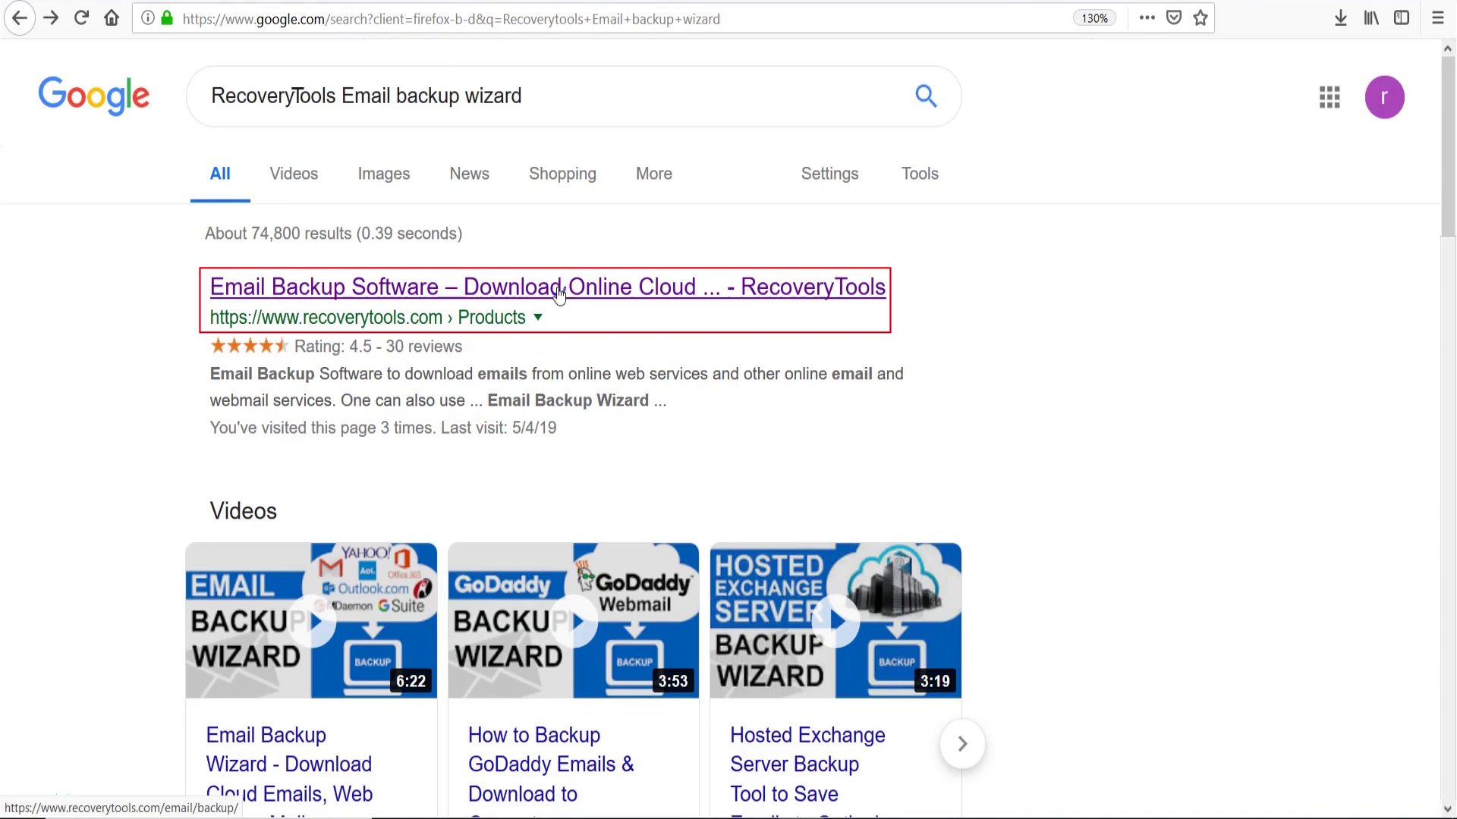
# - Download the Email Backup Wizard installer from the RecoveryTools page and run it from Firefox downloads
pyautogui.click(558, 295)
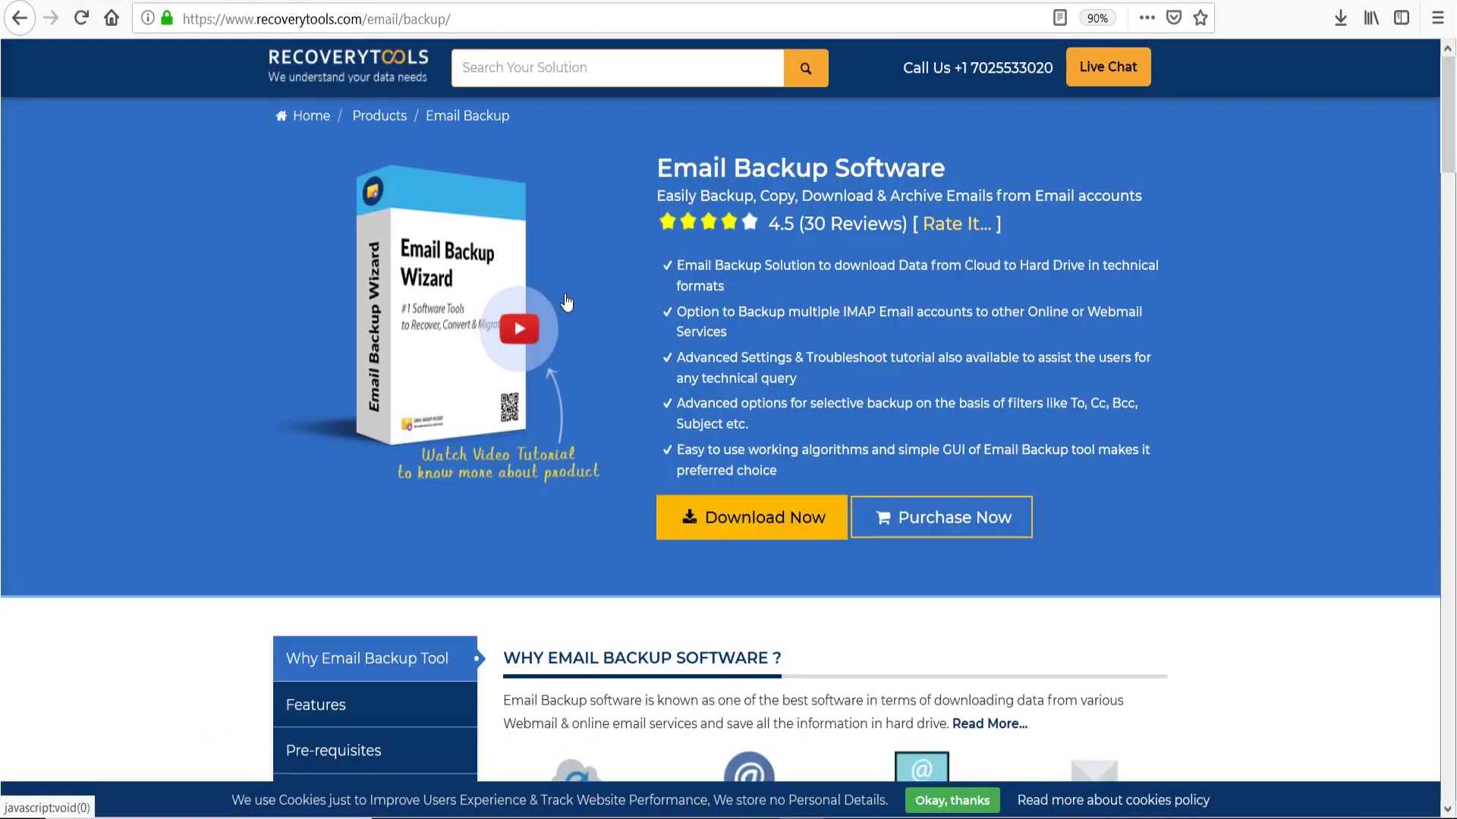
pyautogui.click(735, 518)
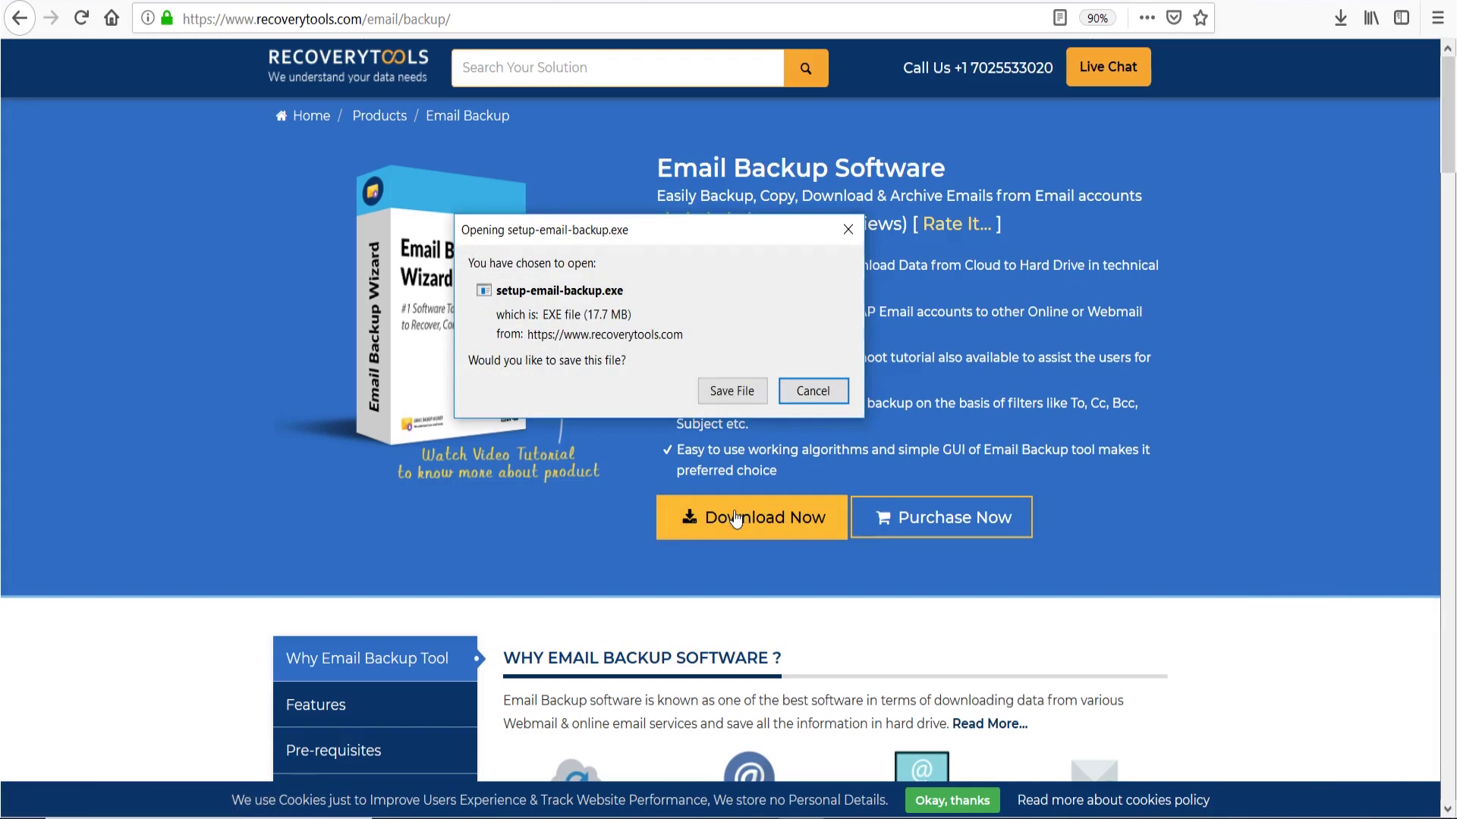
pyautogui.click(735, 393)
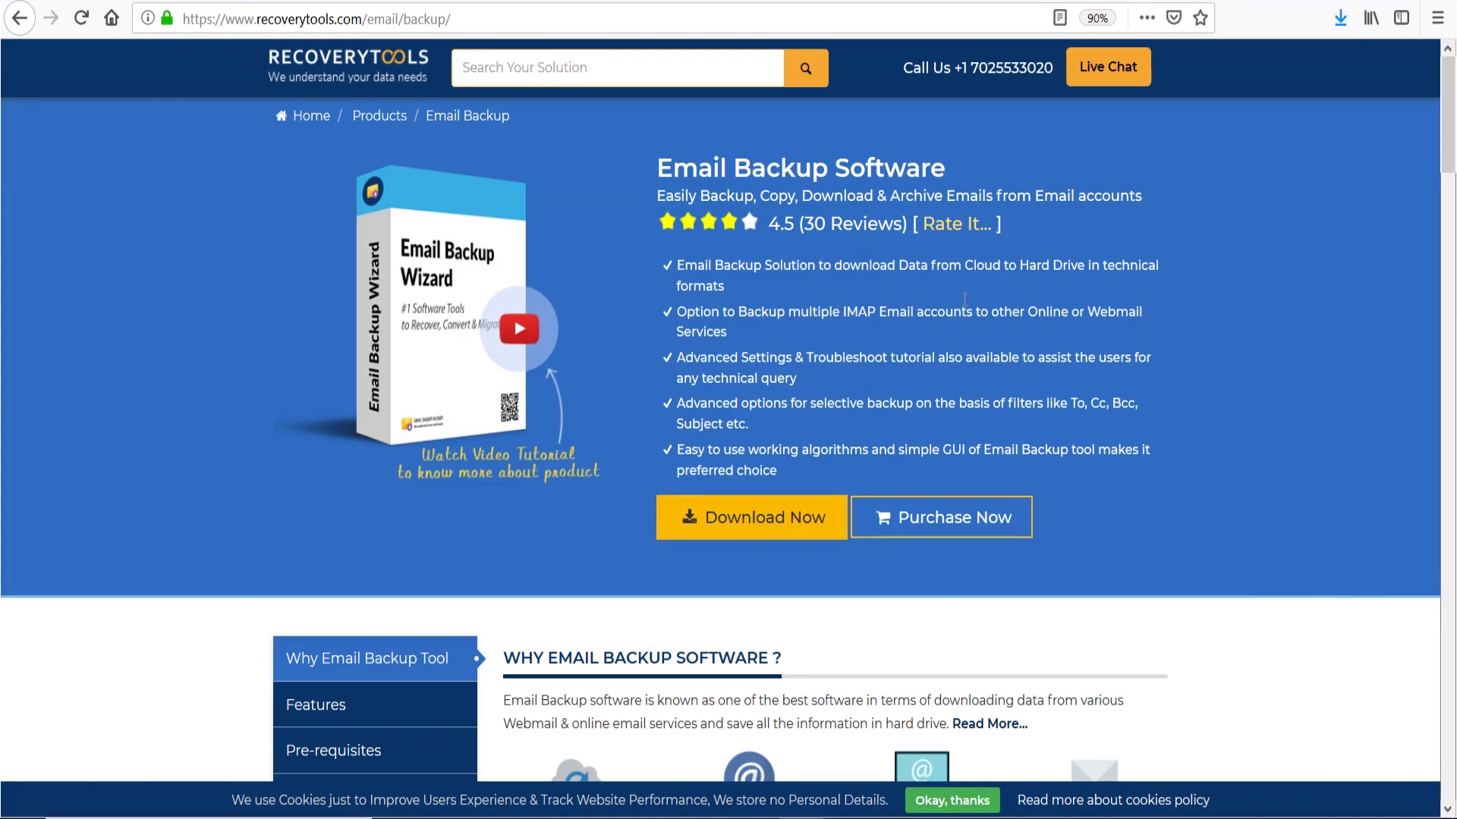
pyautogui.click(1350, 30)
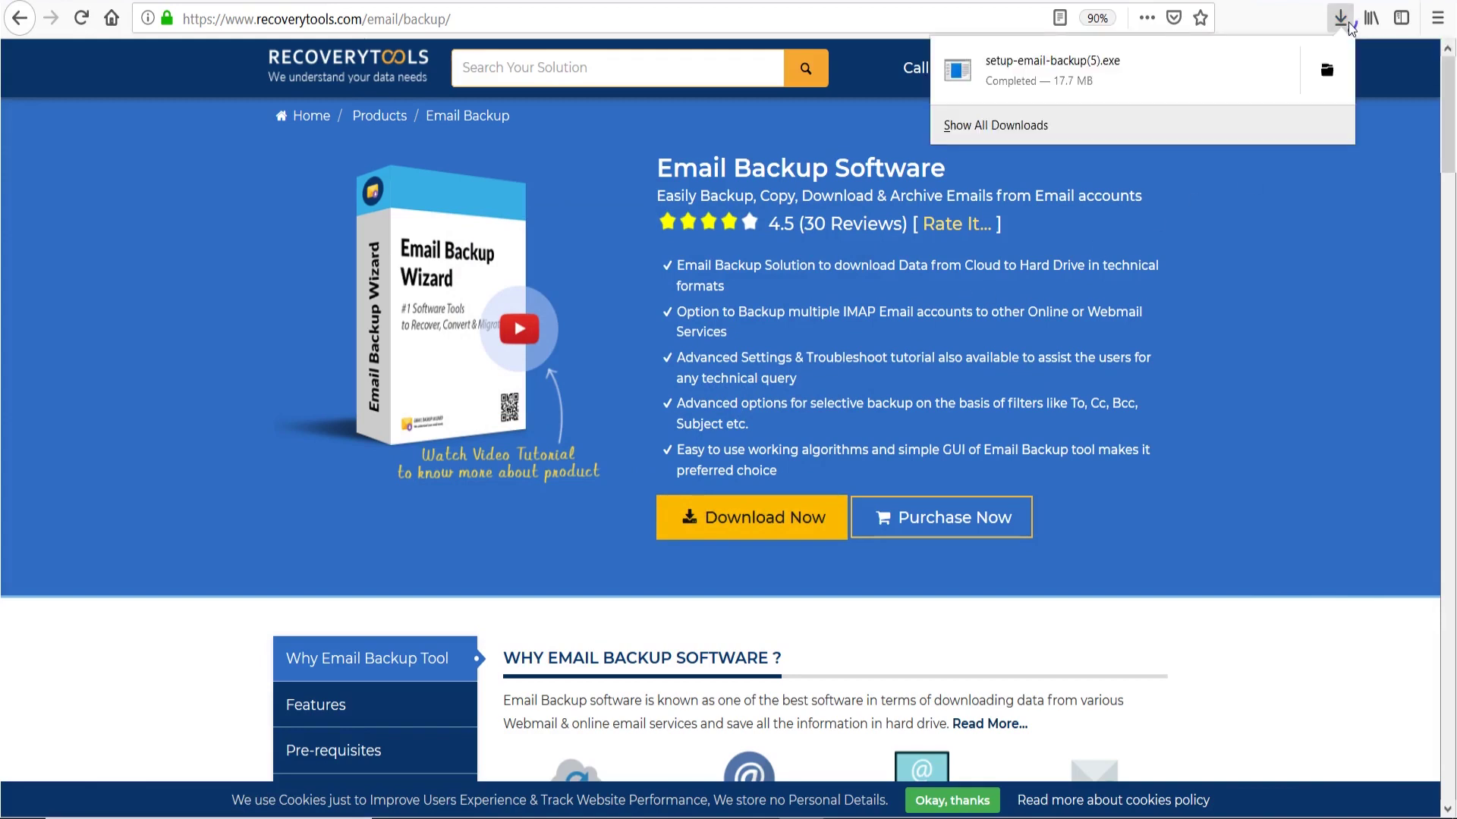
pyautogui.click(1085, 81)
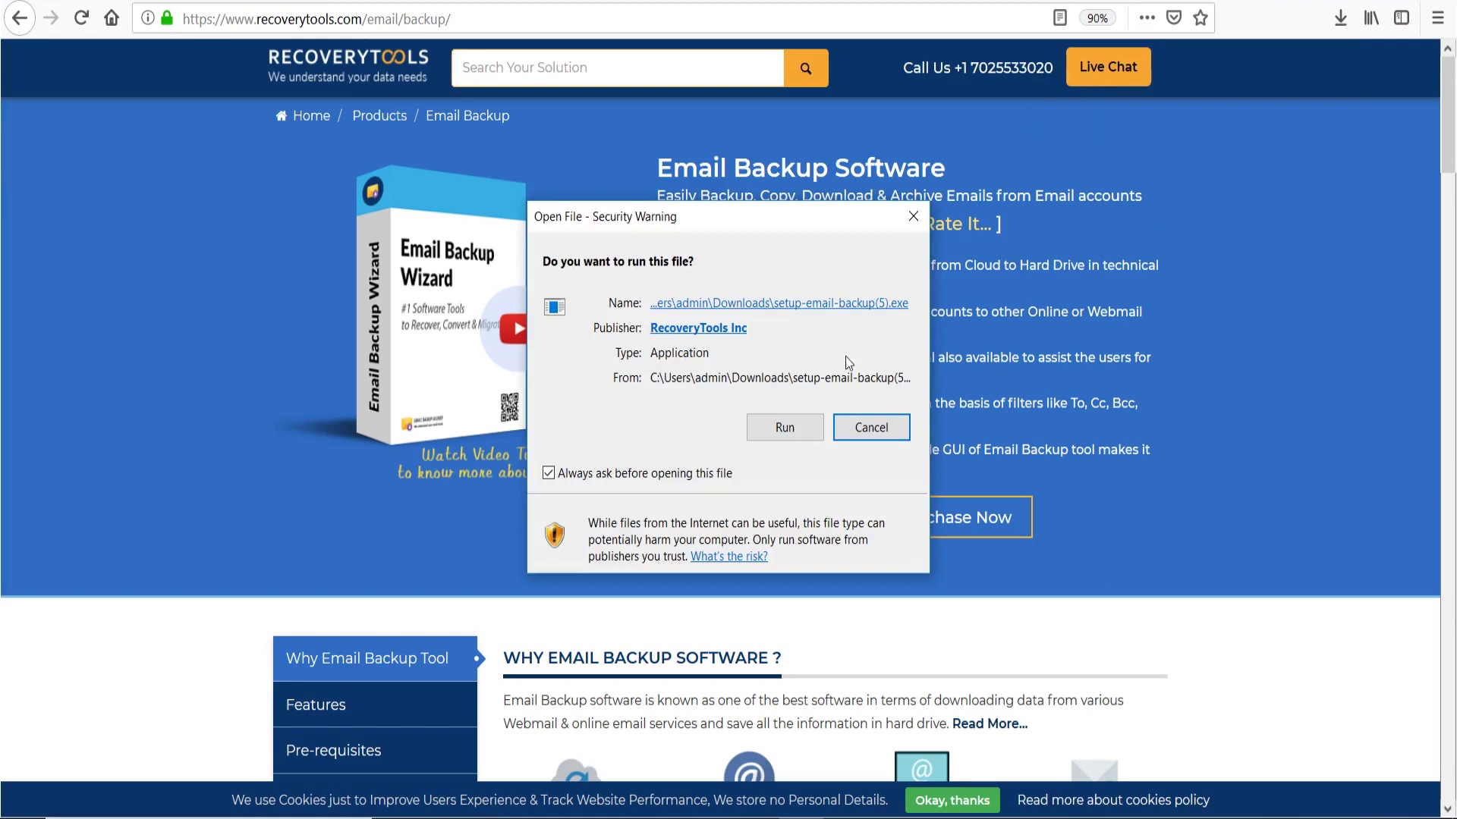
# - Run the installer, accept the license and default install location, and install Email Backup Wizard
pyautogui.click(817, 439)
pyautogui.click(762, 442)
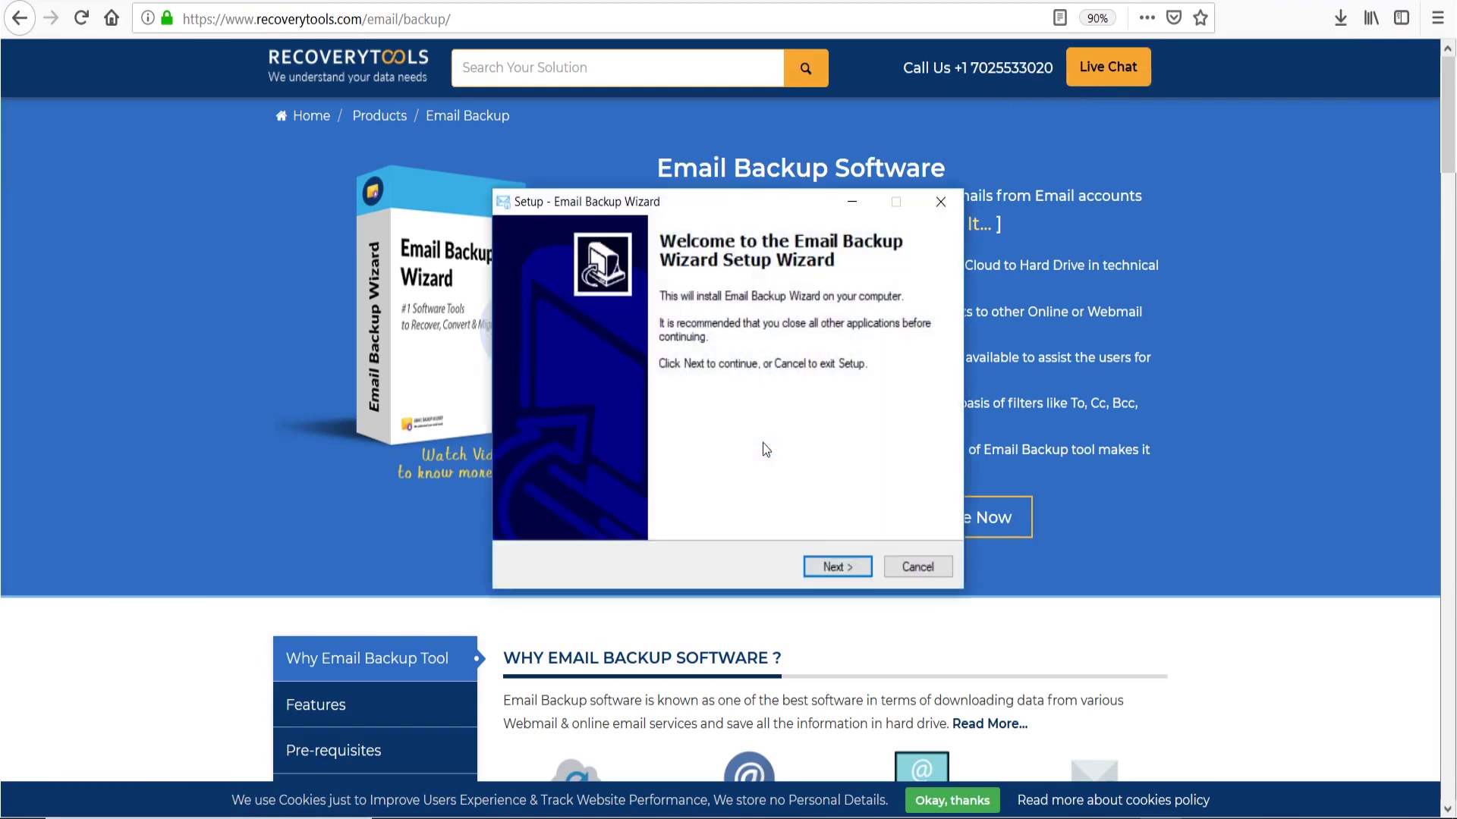
pyautogui.click(854, 566)
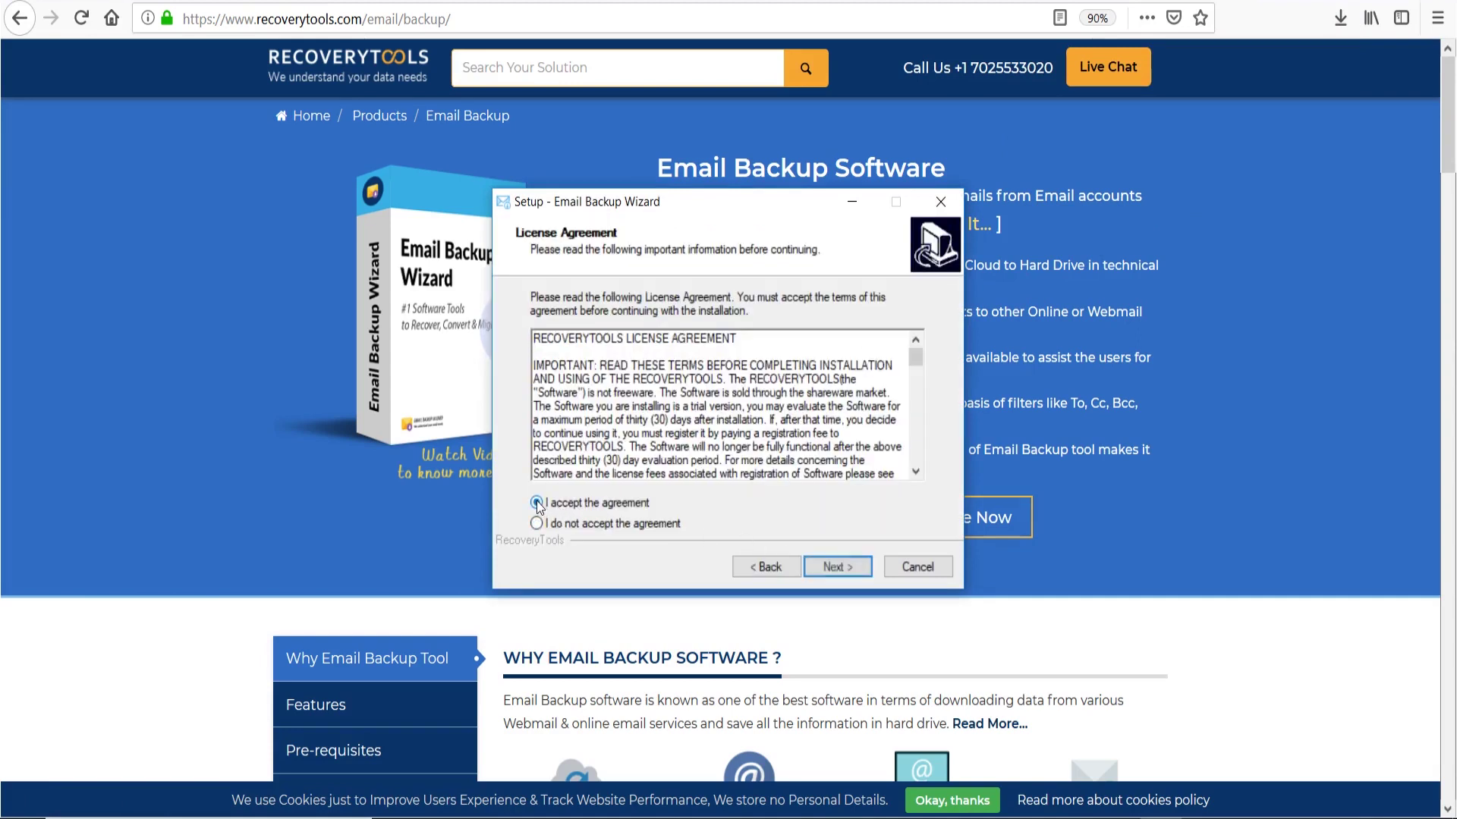
pyautogui.click(860, 573)
pyautogui.click(858, 572)
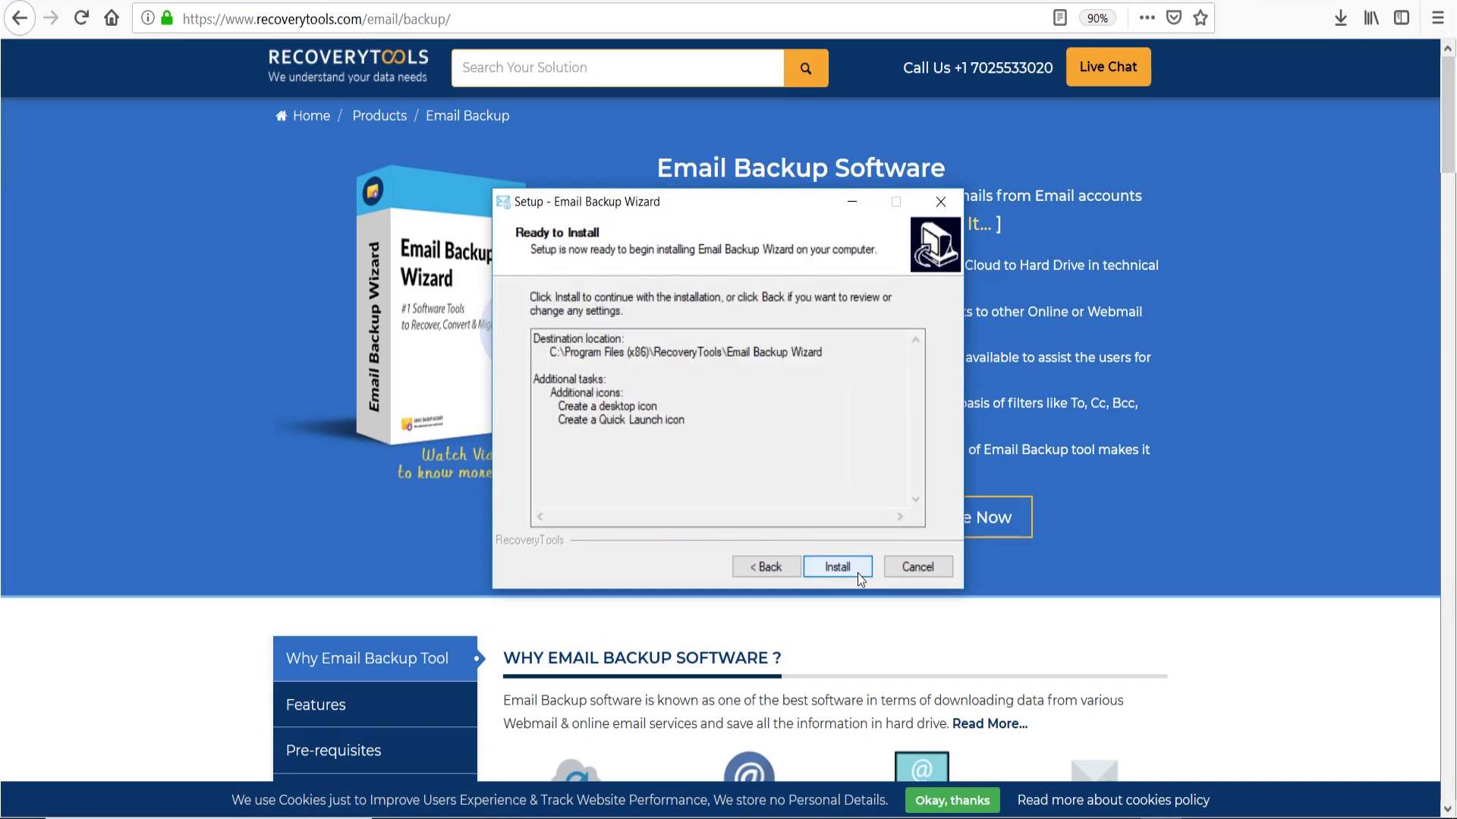
pyautogui.click(856, 572)
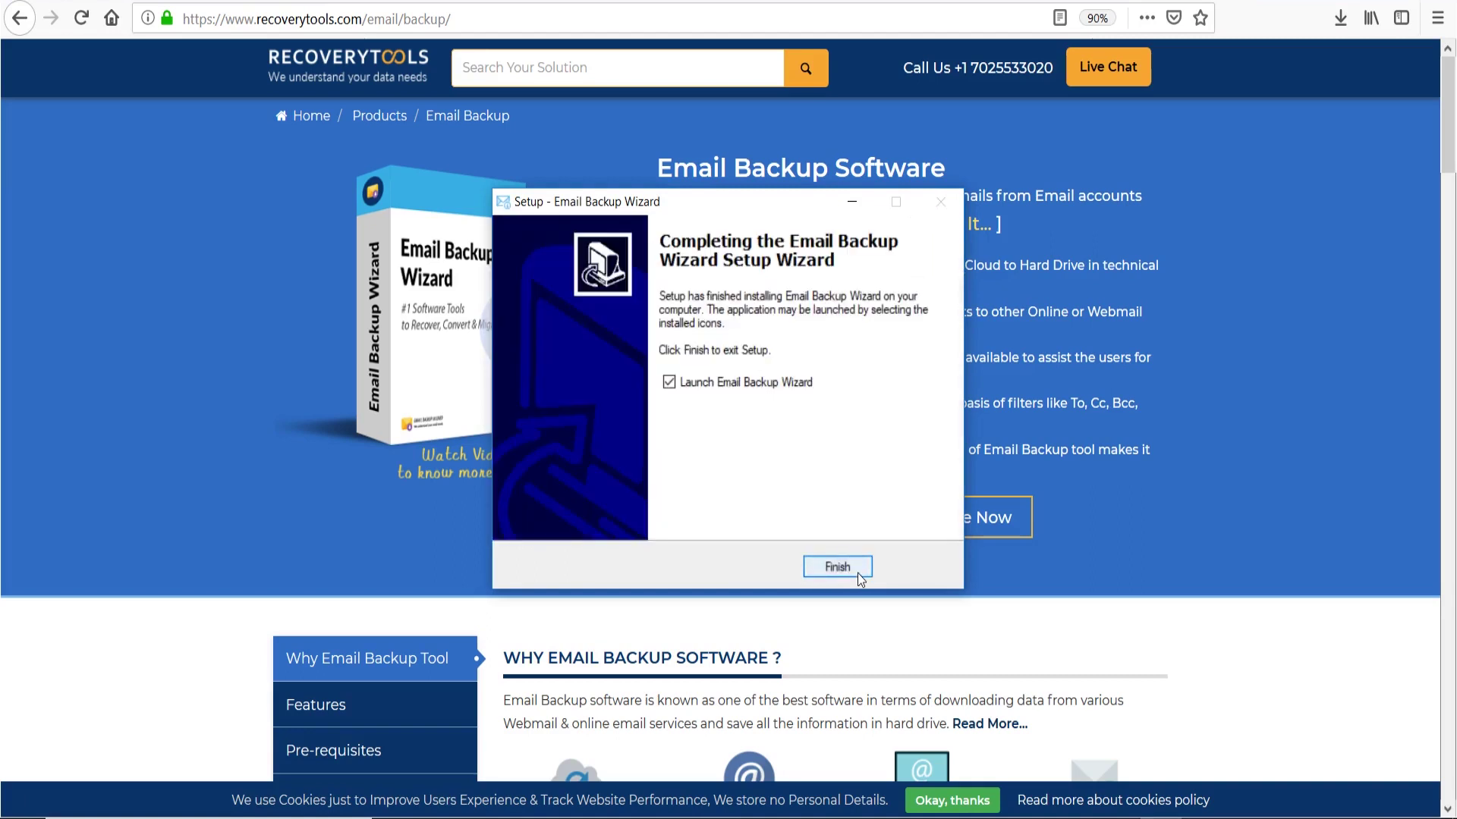
# - Finish setup to launch the app and choose IMAP Server as the email source
pyautogui.click(857, 573)
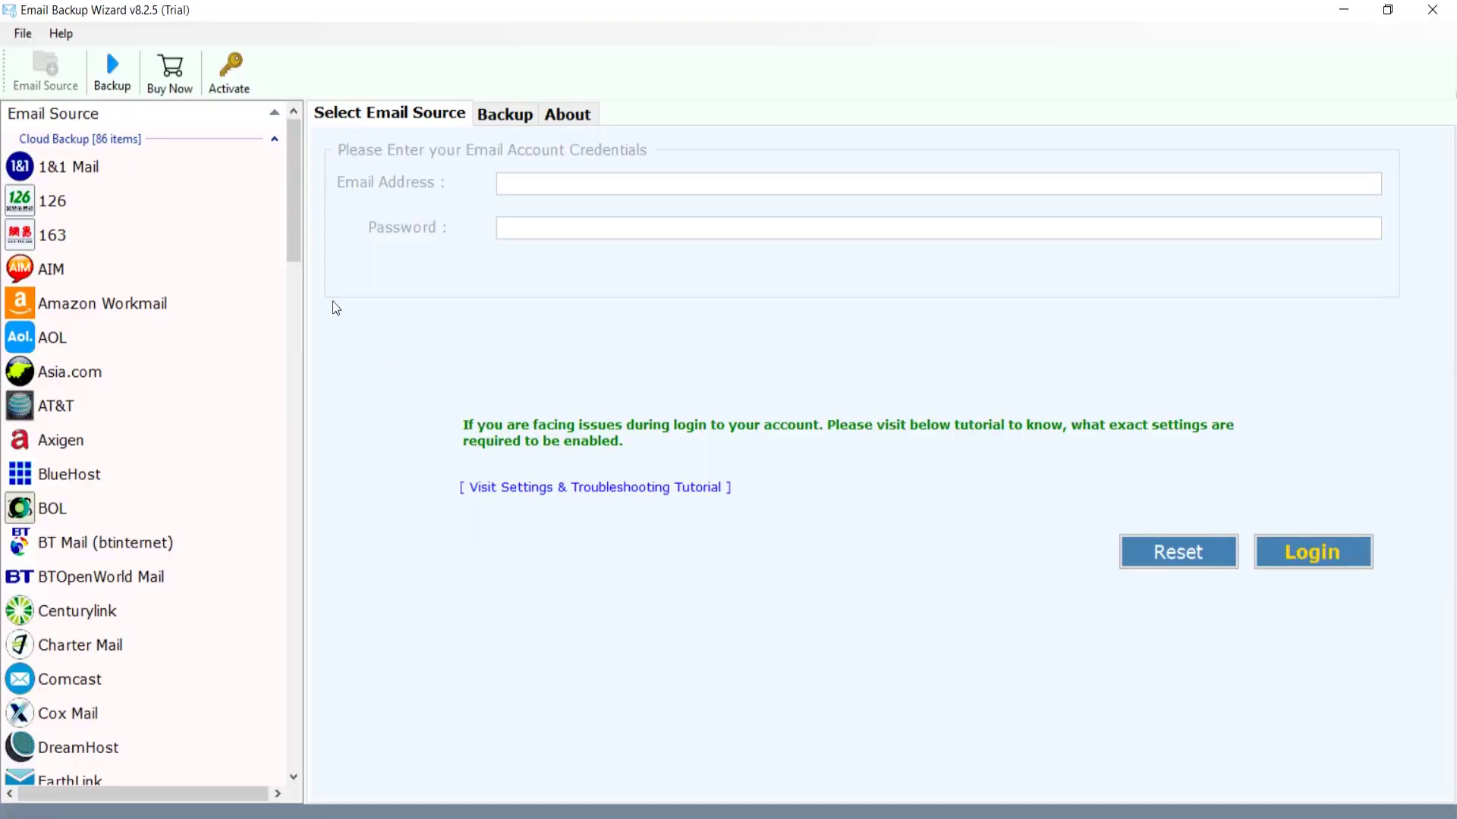
pyautogui.moveTo(292, 245); pyautogui.dragTo(287, 468)
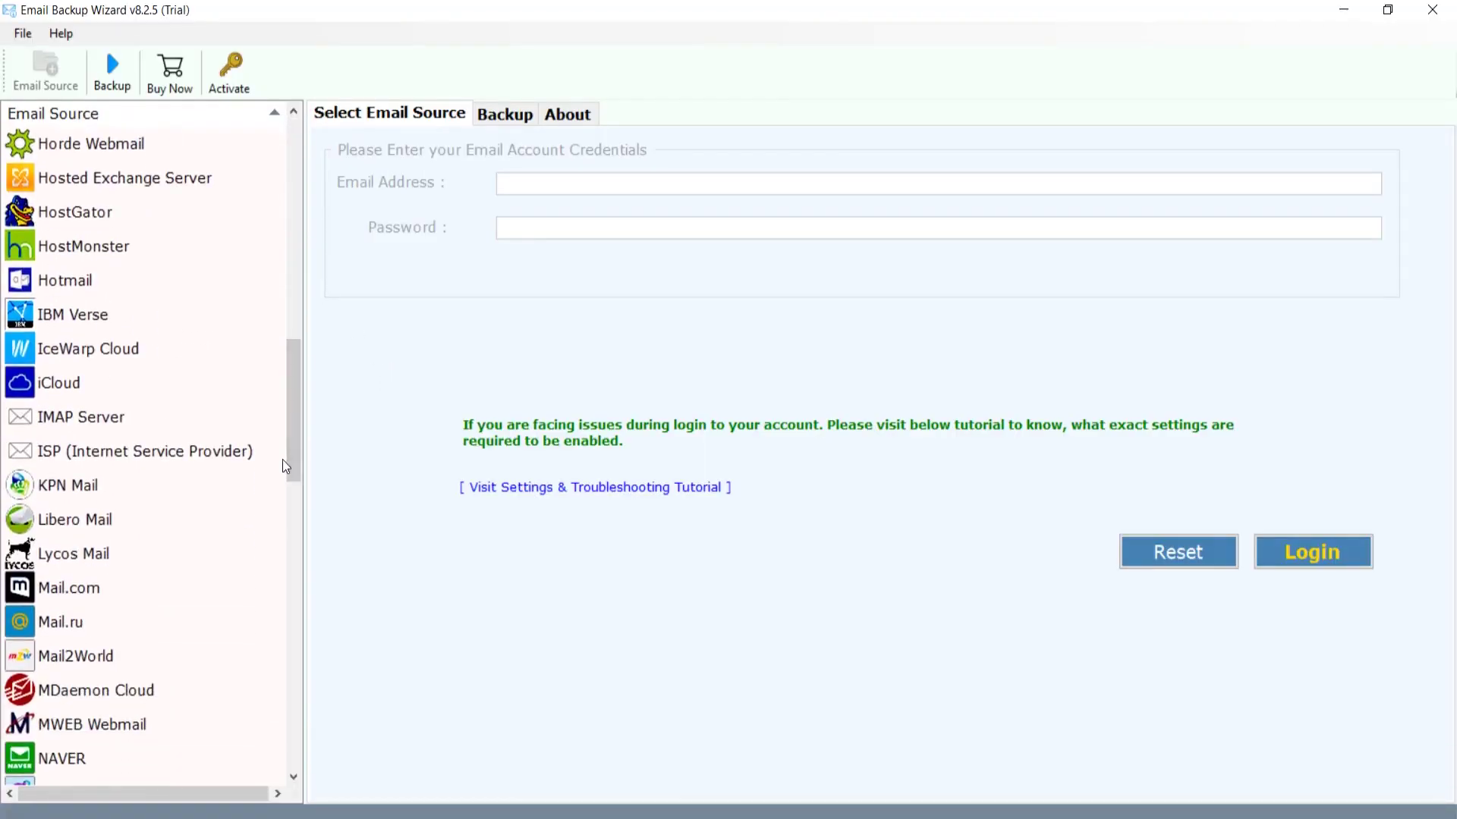
pyautogui.click(146, 425)
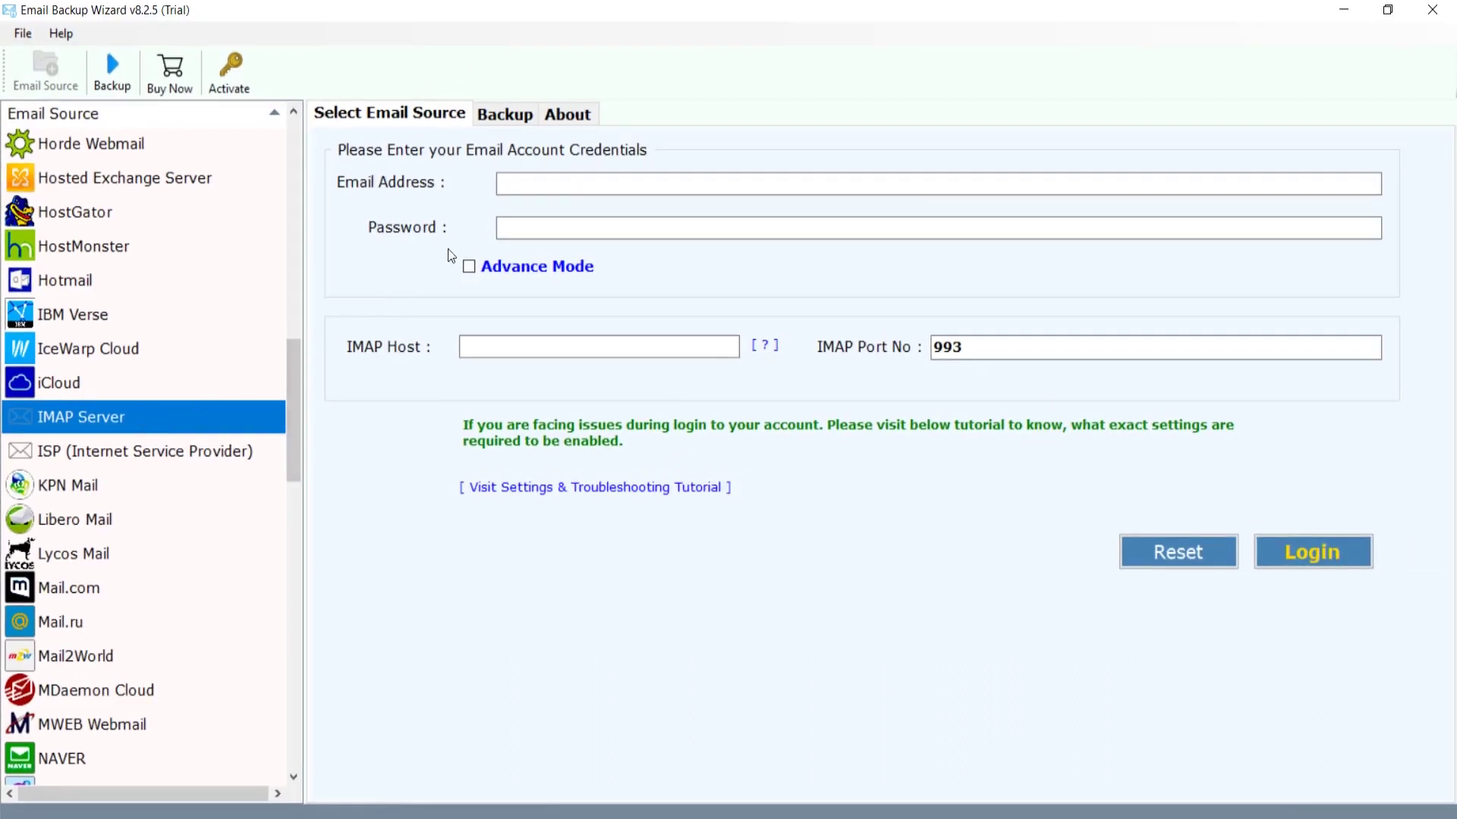
# - Log into the SBCglobal mailbox with its email, password and IMAP host imap.mail.att.net, port 993
pyautogui.click(501, 188)
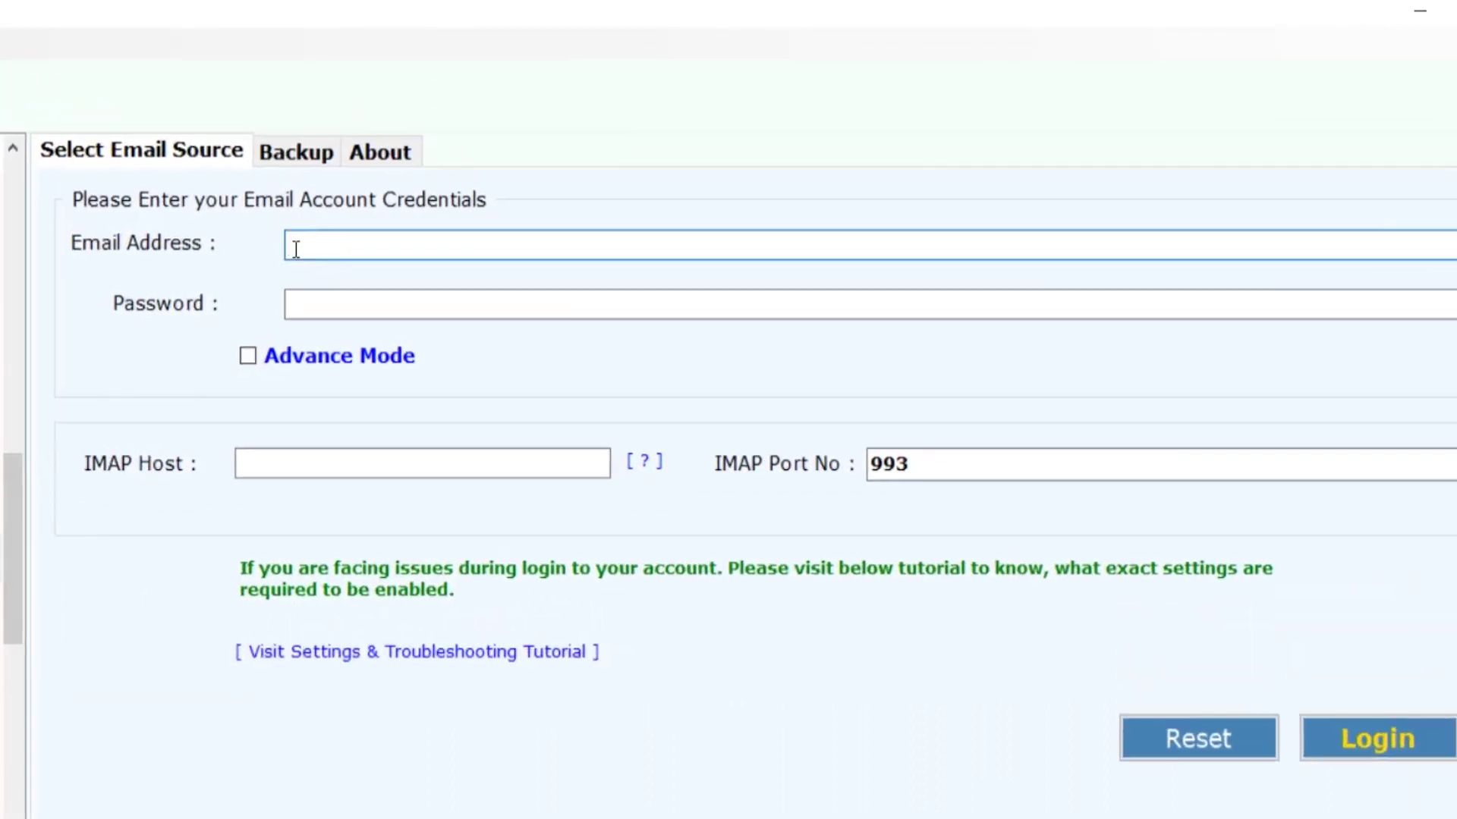
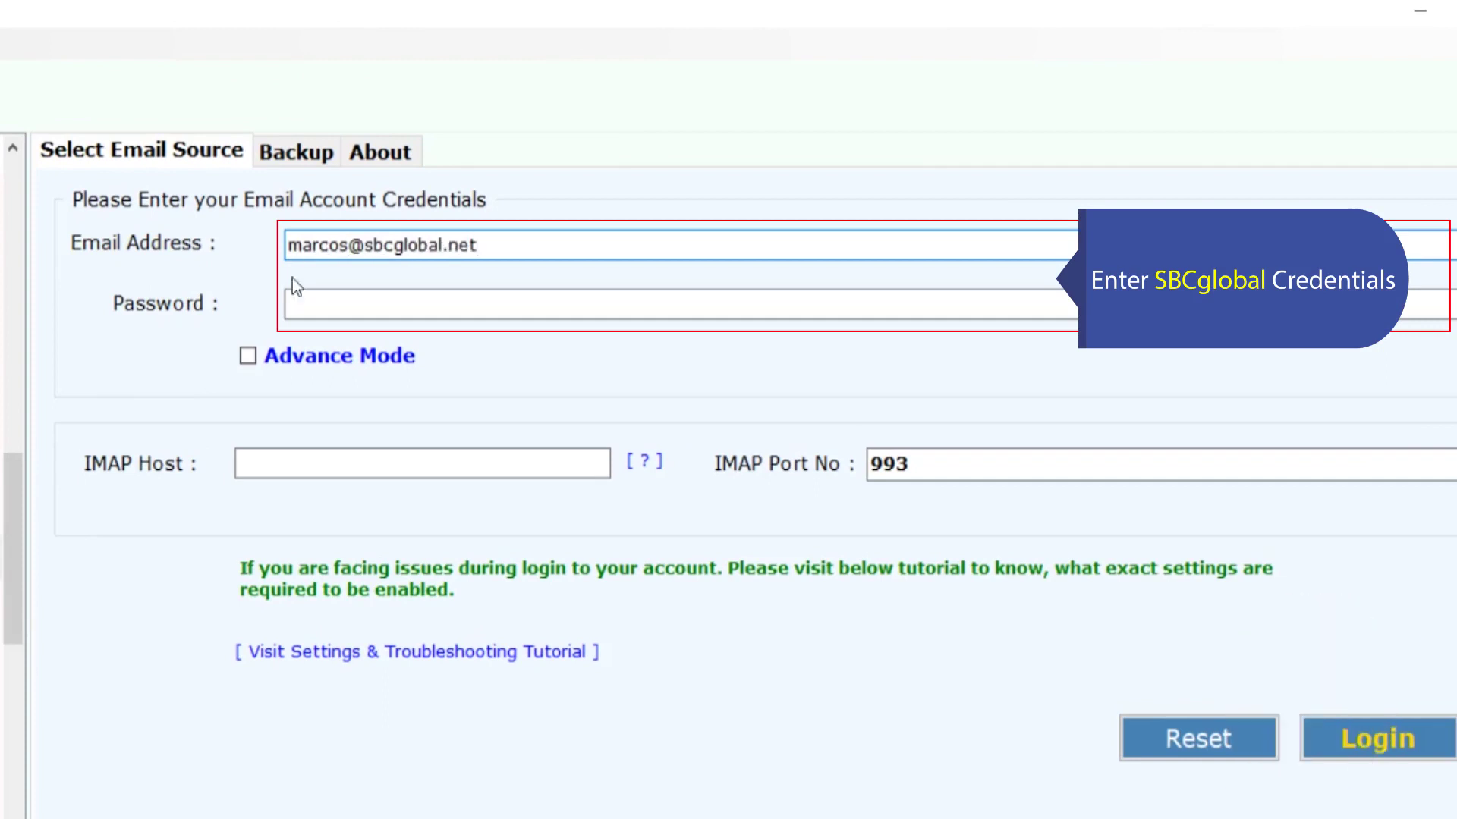
pyautogui.click(294, 303)
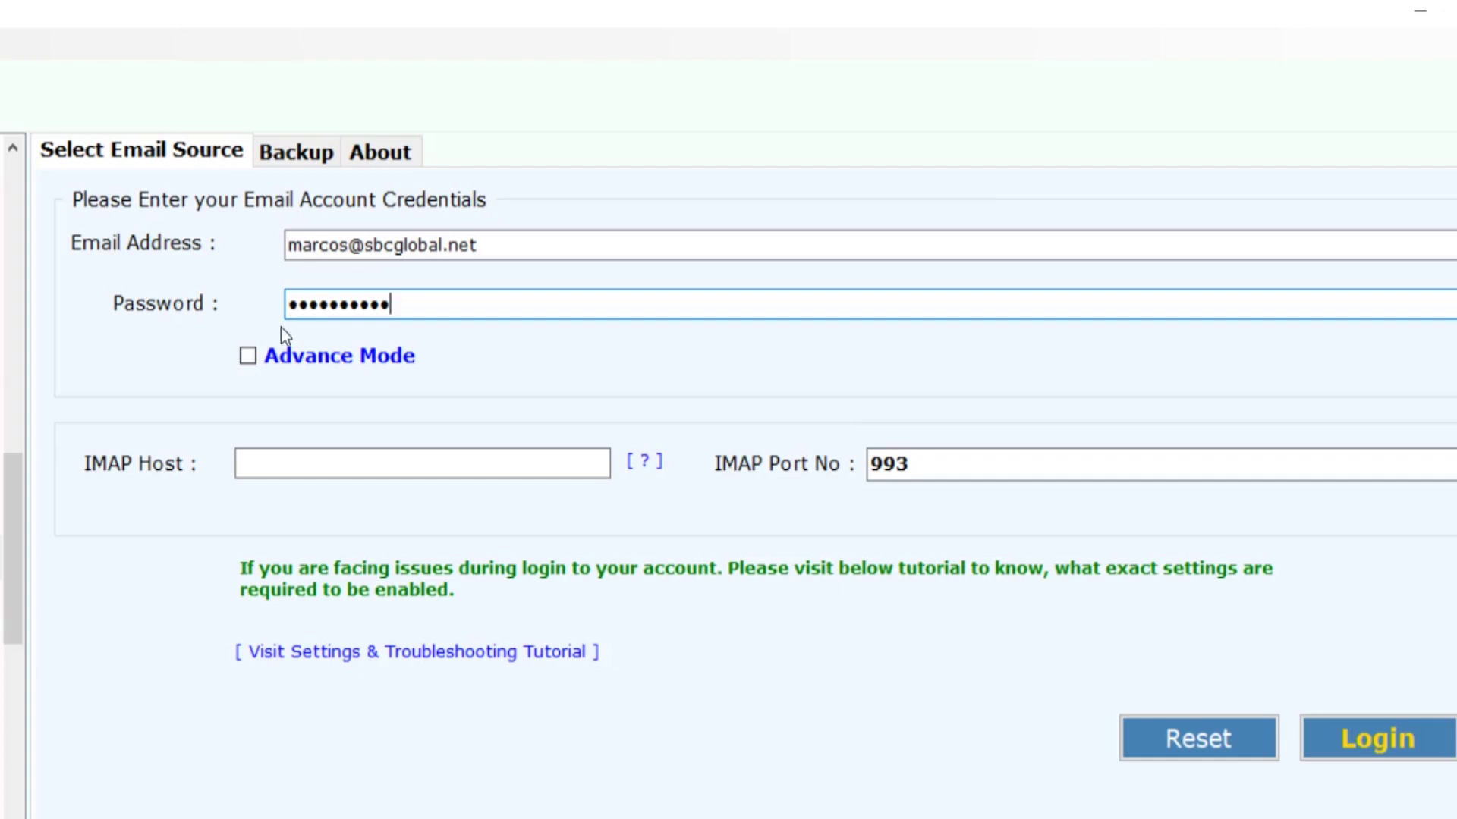
pyautogui.click(255, 464)
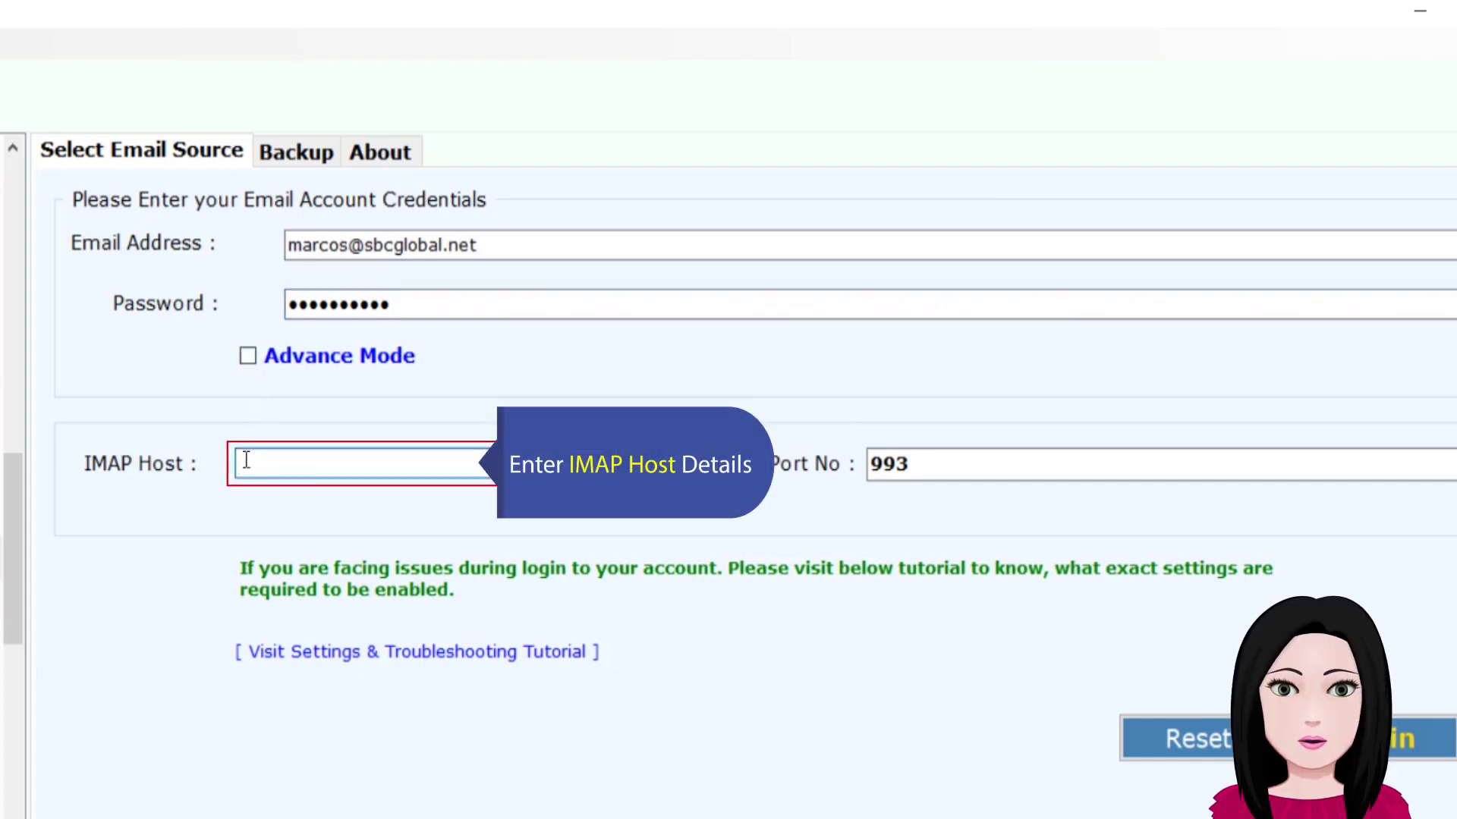
pyautogui.write('imap.mail')
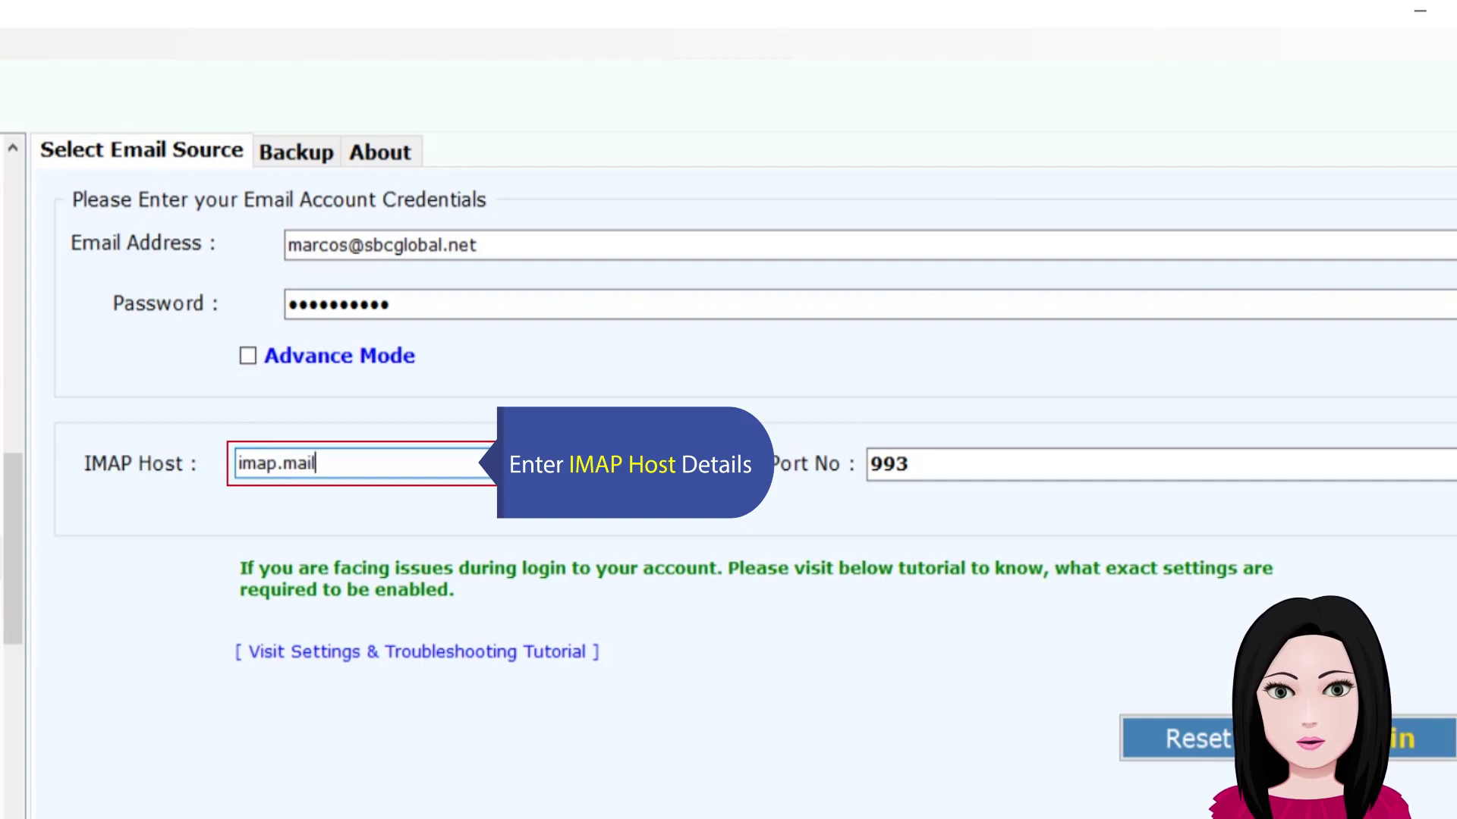
pyautogui.write('.att.net')
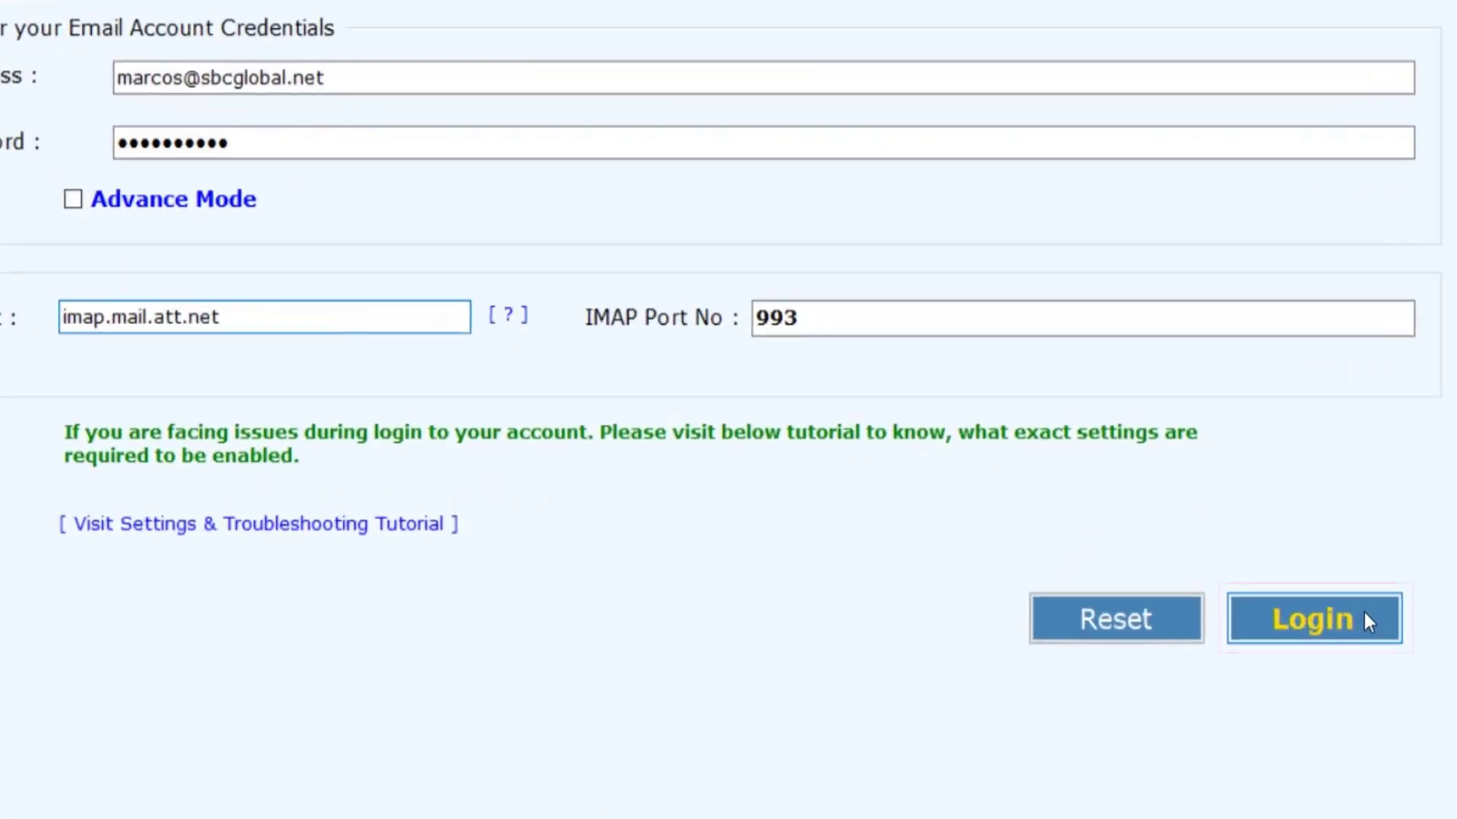
pyautogui.click(1364, 618)
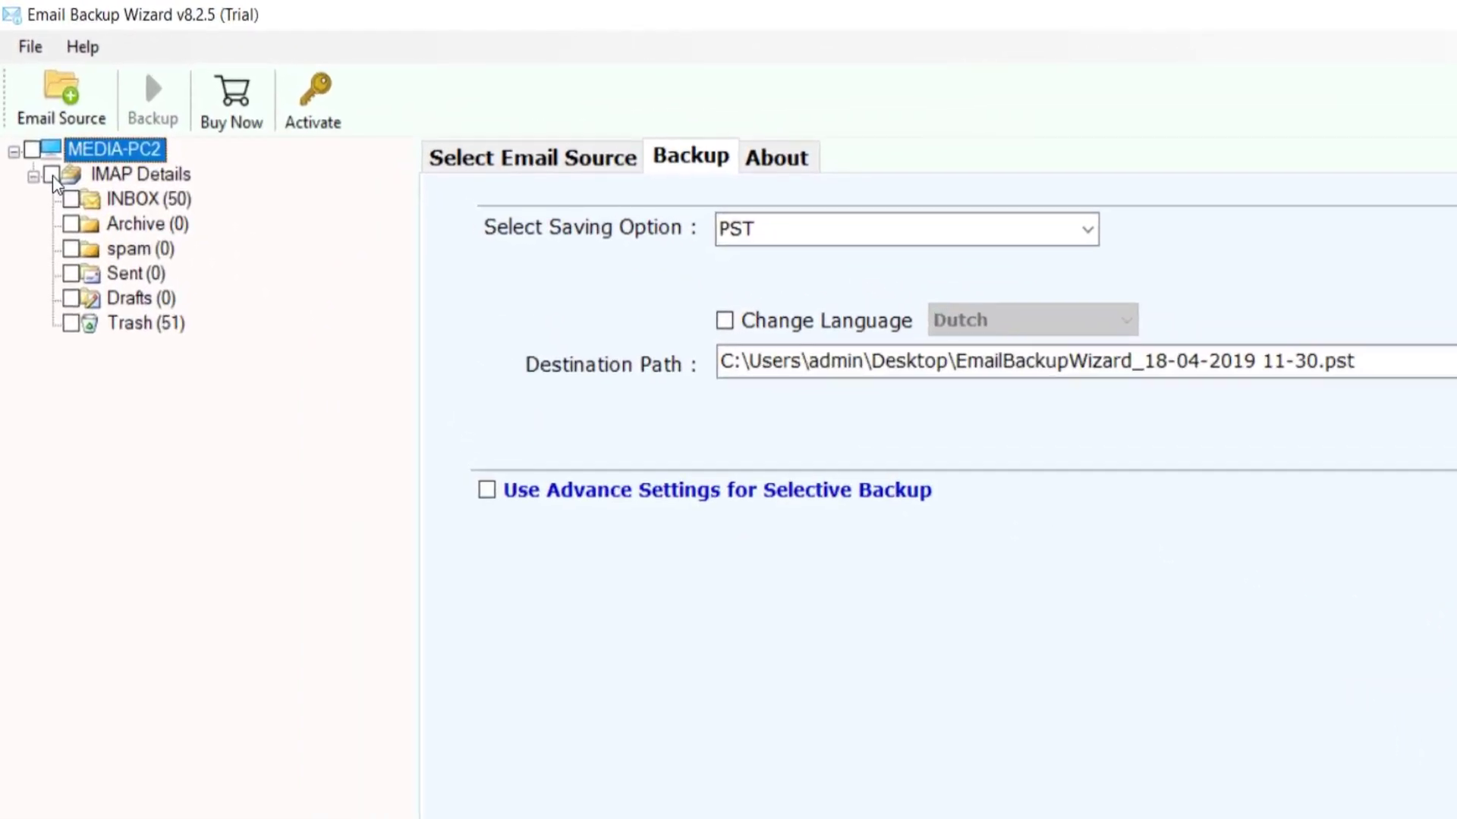
# - Select all mailbox folders for backup and choose Yahoo as the saving option
pyautogui.click(52, 176)
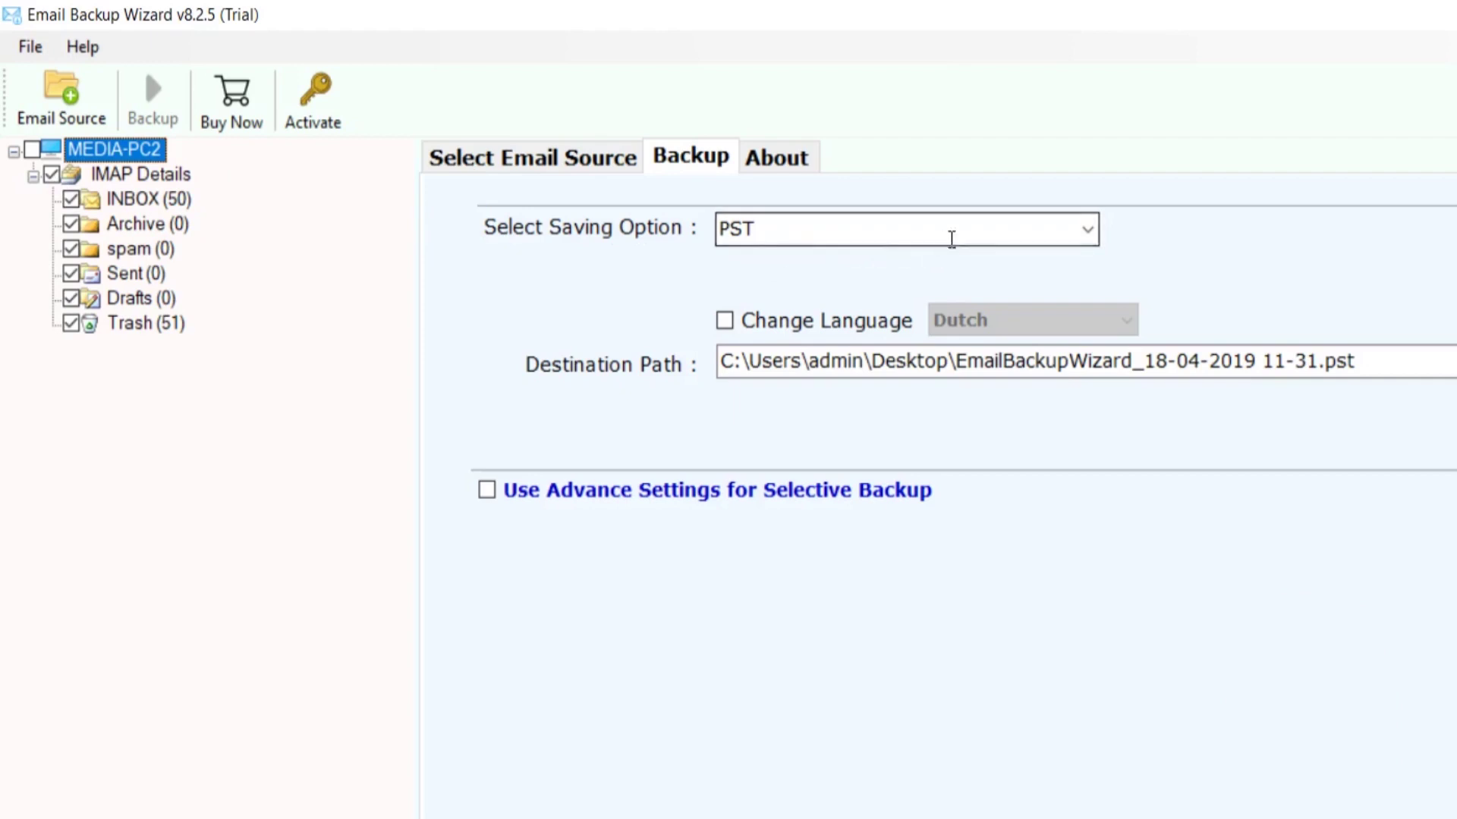
pyautogui.click(1083, 232)
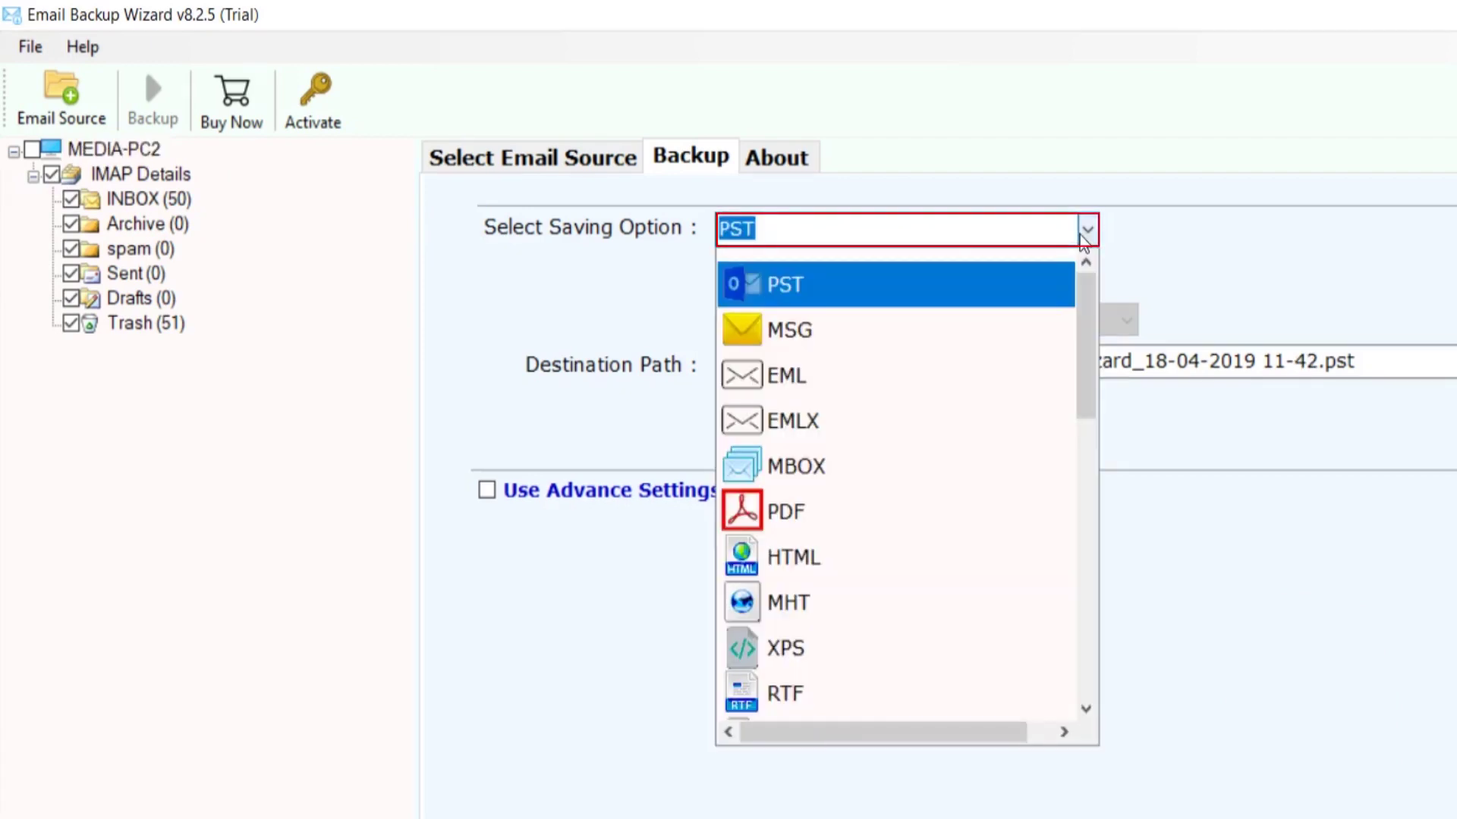
pyautogui.scroll(-2, 1072, 456)
pyautogui.scroll(-2, 1074, 501)
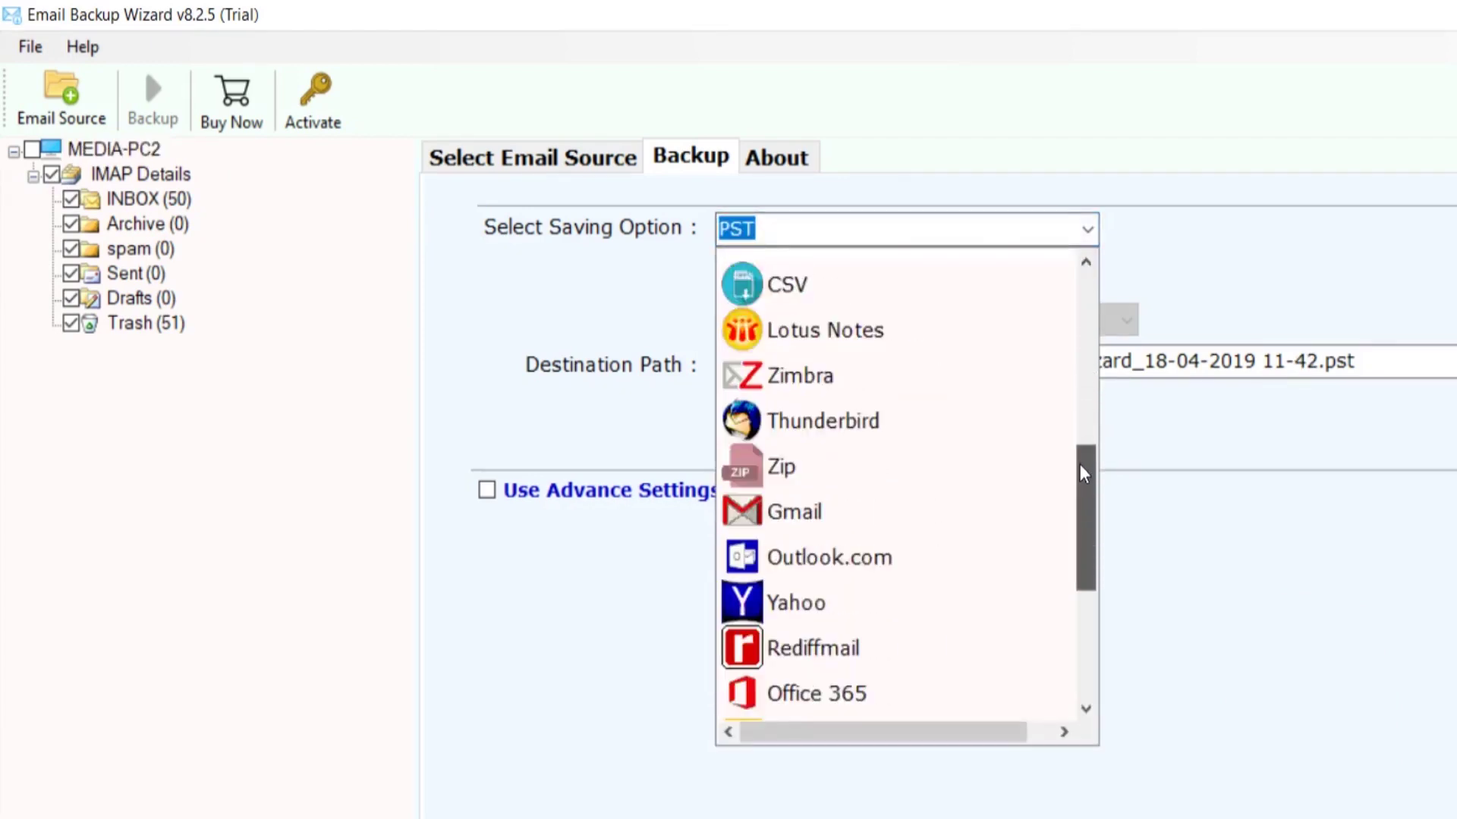
pyautogui.scroll(-1, 1074, 508)
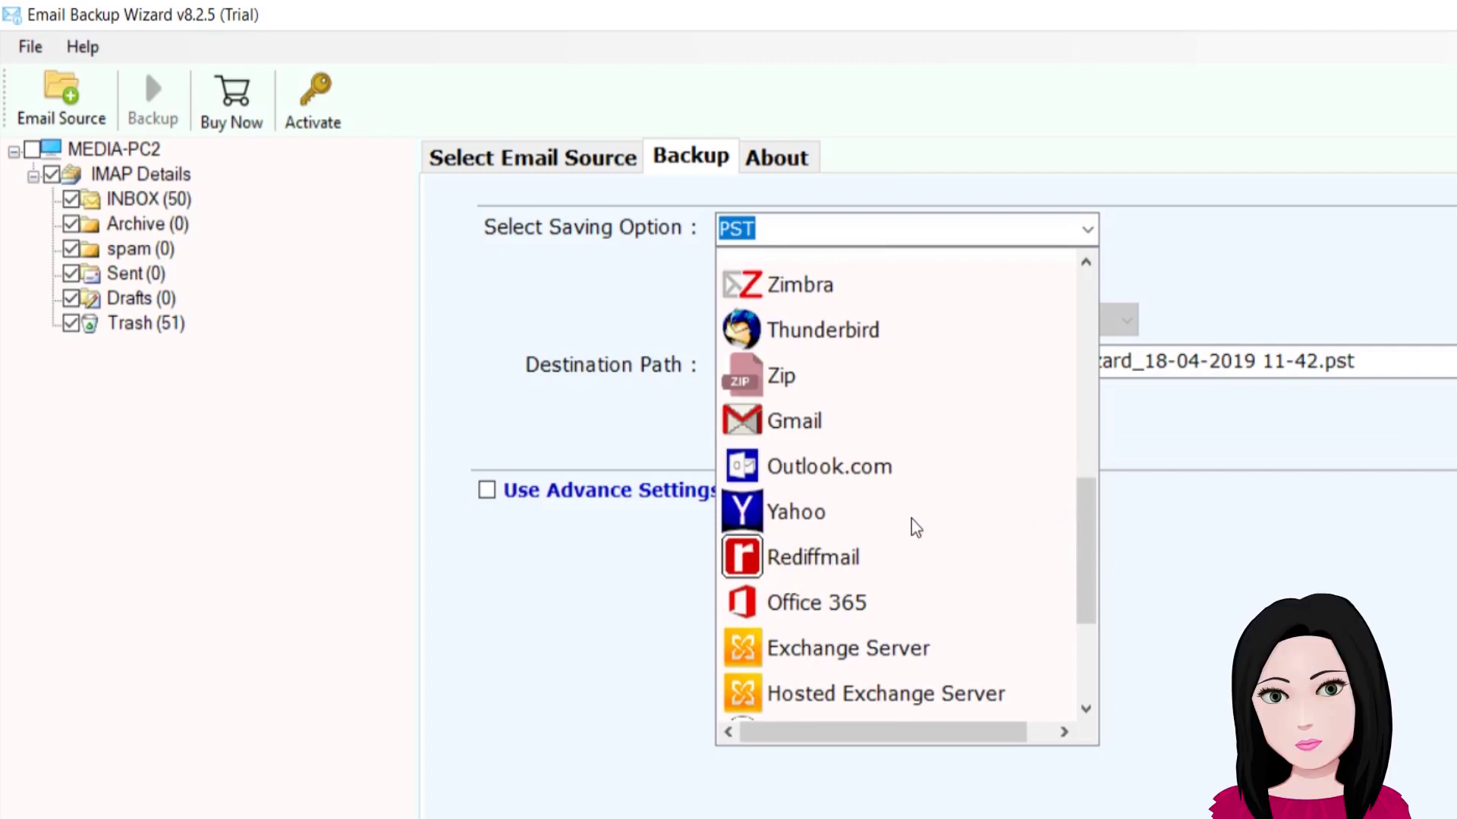
pyautogui.click(889, 523)
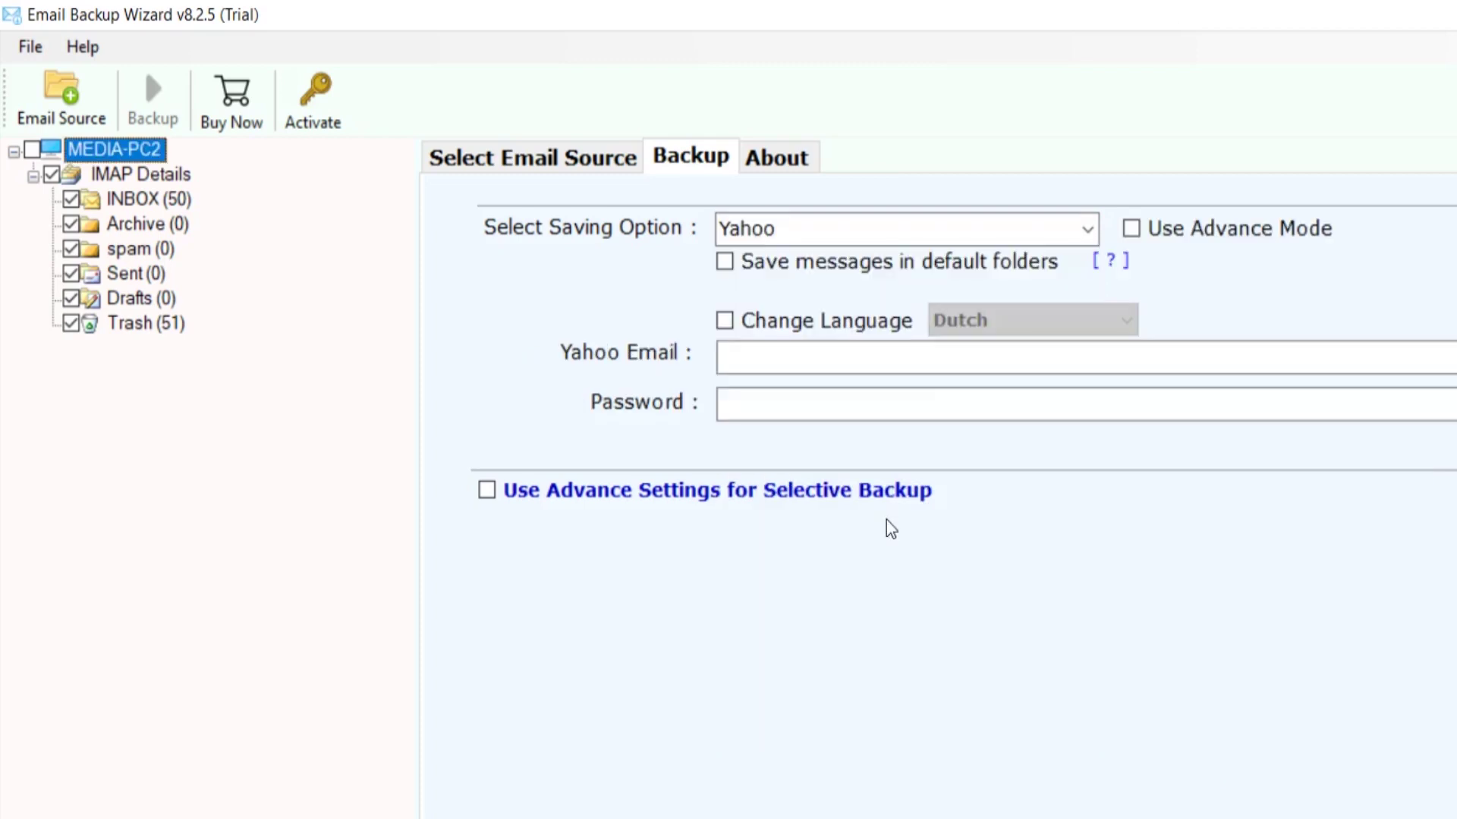
# - Enable saving into default folders, enter the Yahoo email and password, and start the backup
pyautogui.click(725, 262)
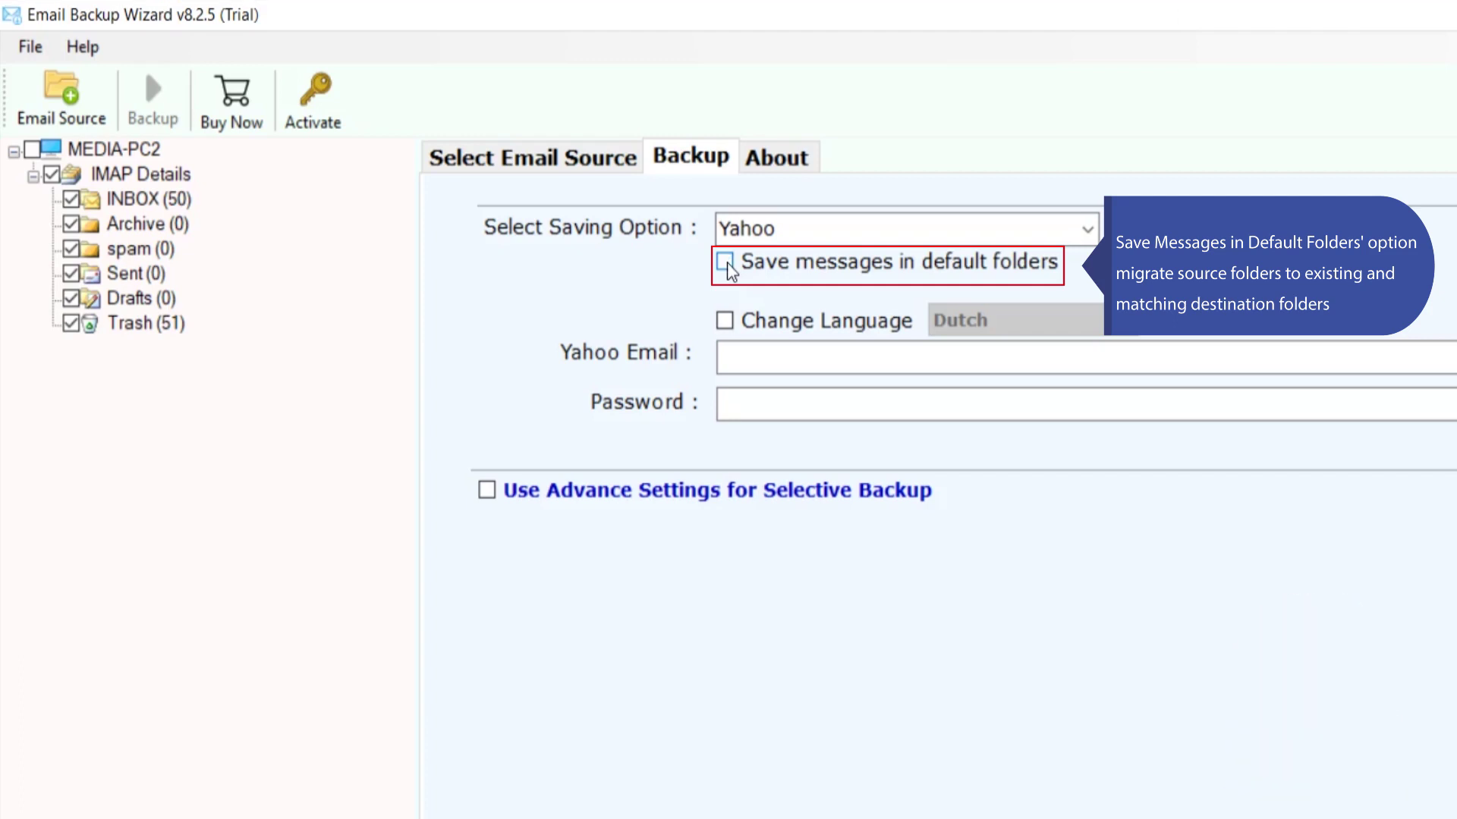
pyautogui.click(724, 347)
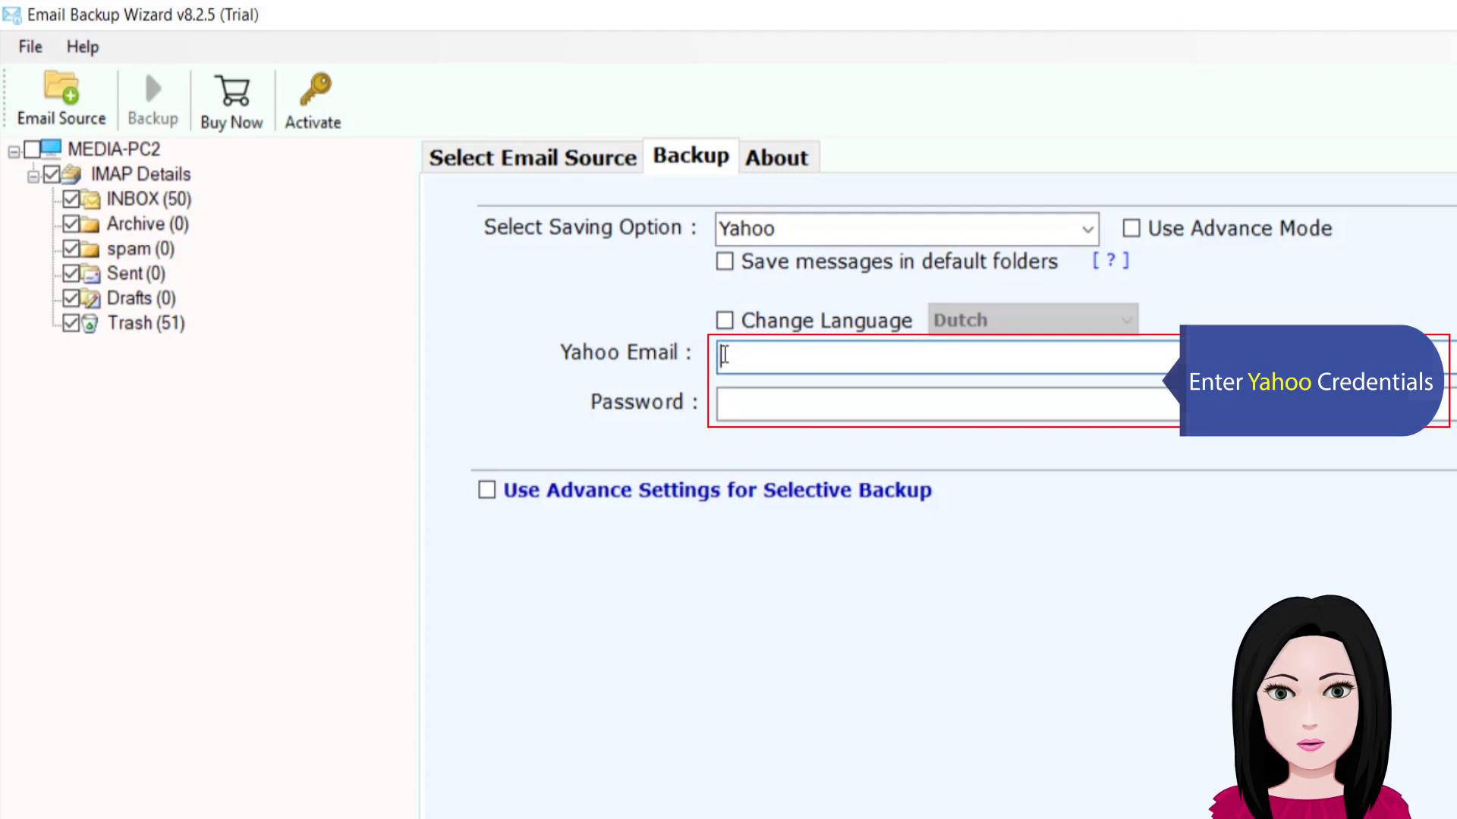
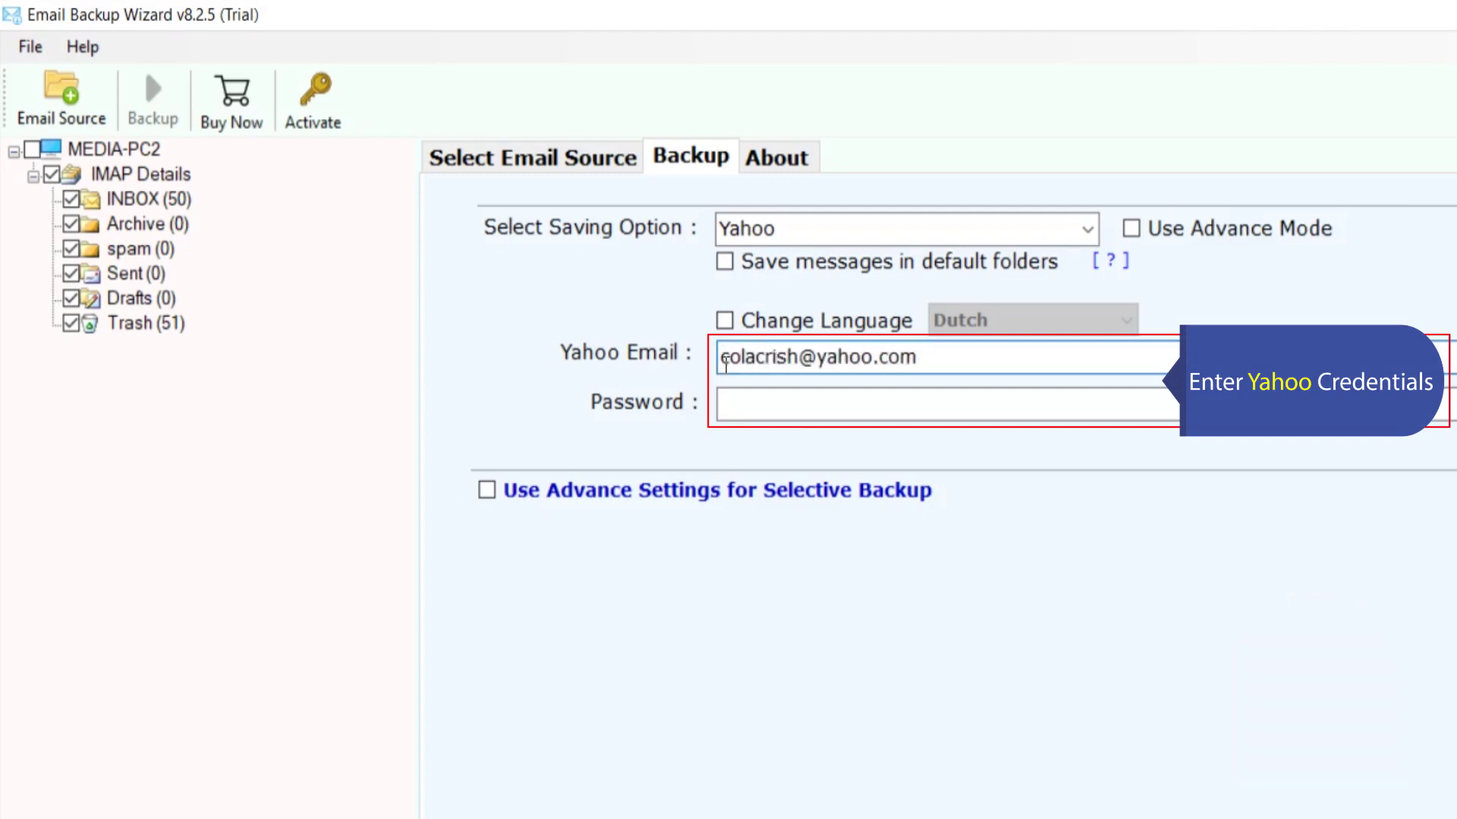
pyautogui.click(728, 410)
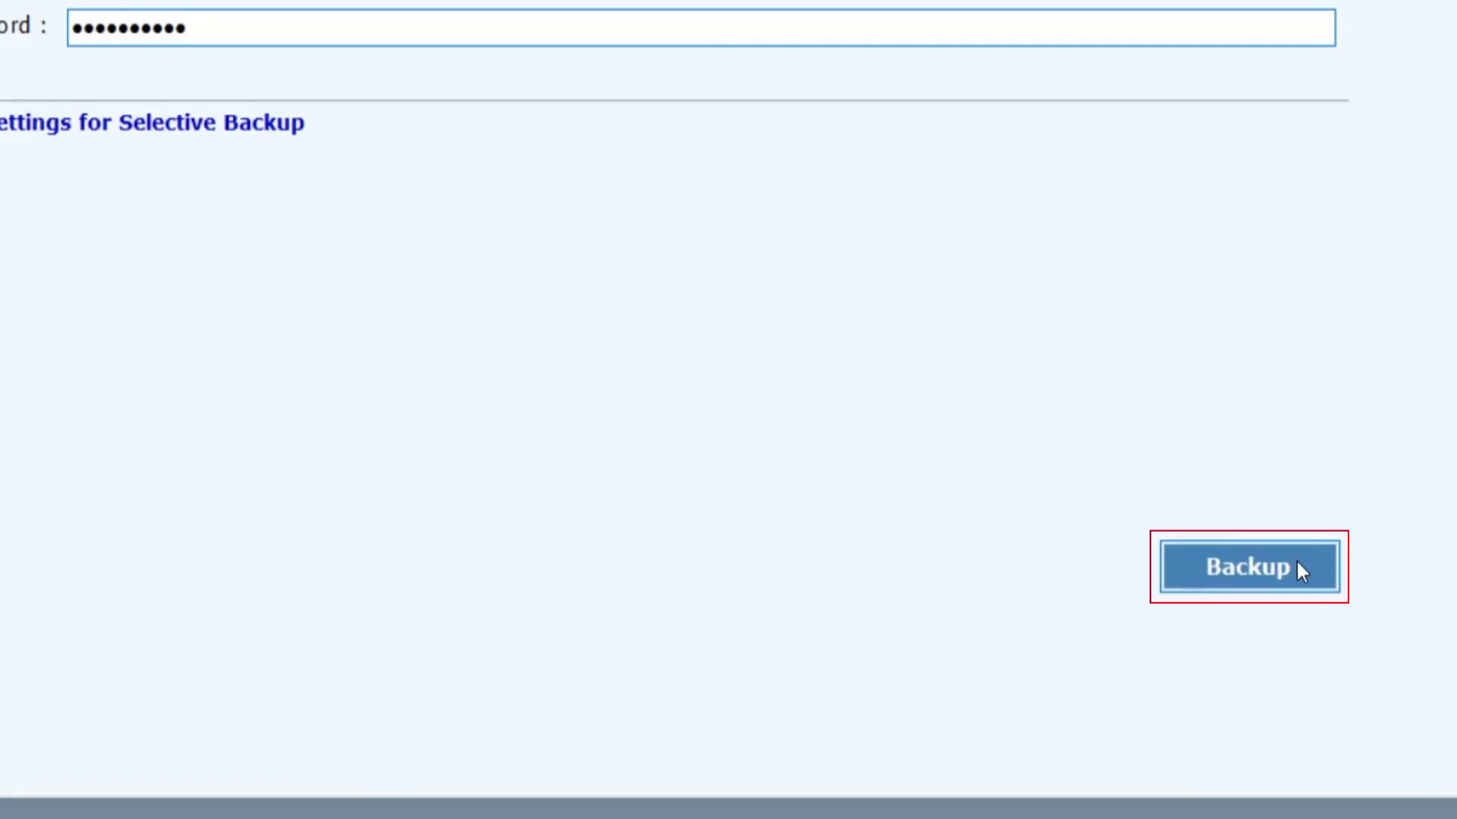
pyautogui.click(1301, 569)
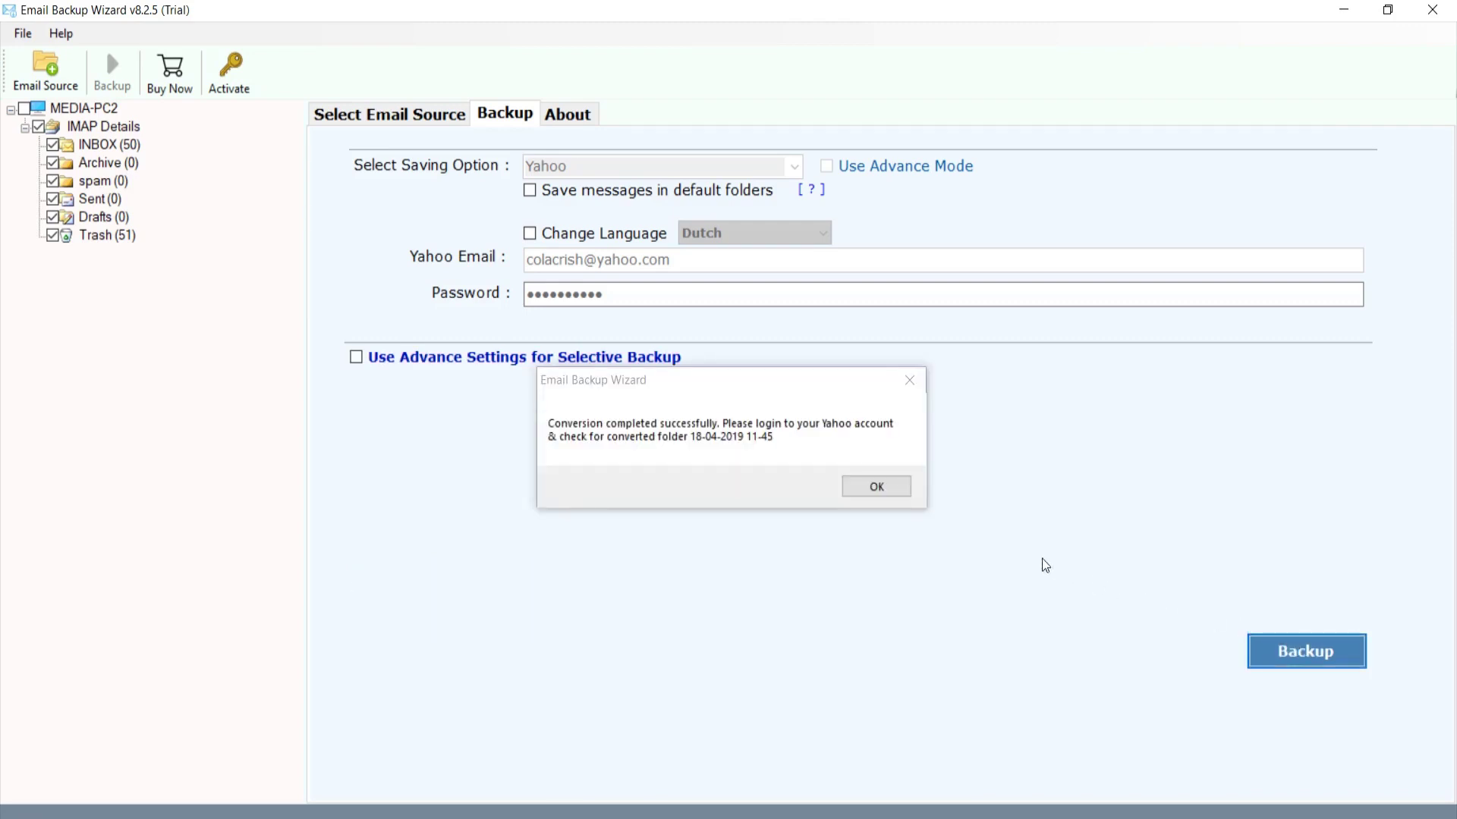
# - Dismiss the conversion completed message
pyautogui.click(888, 486)
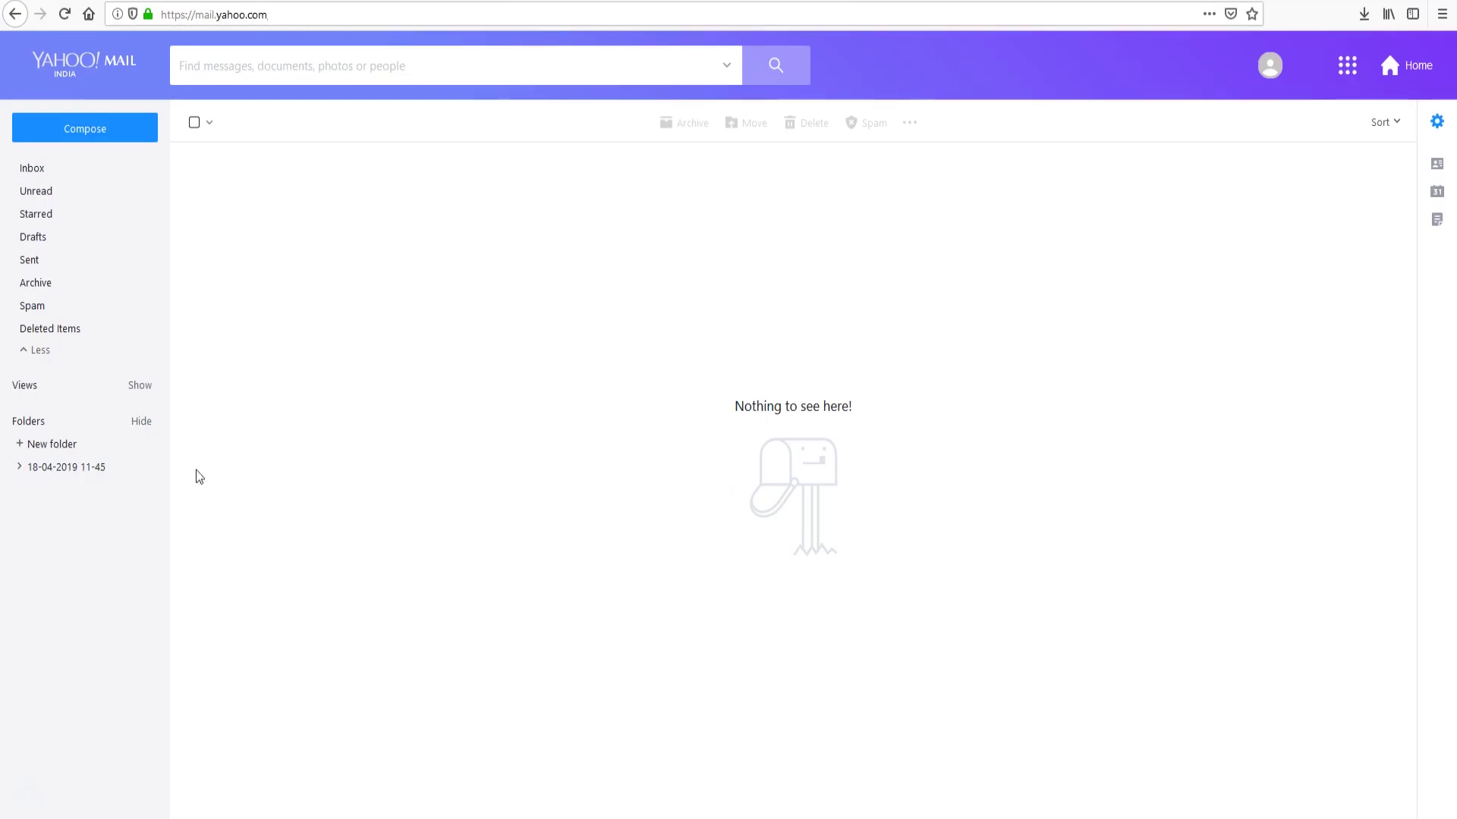
pyautogui.moveTo(68, 467)
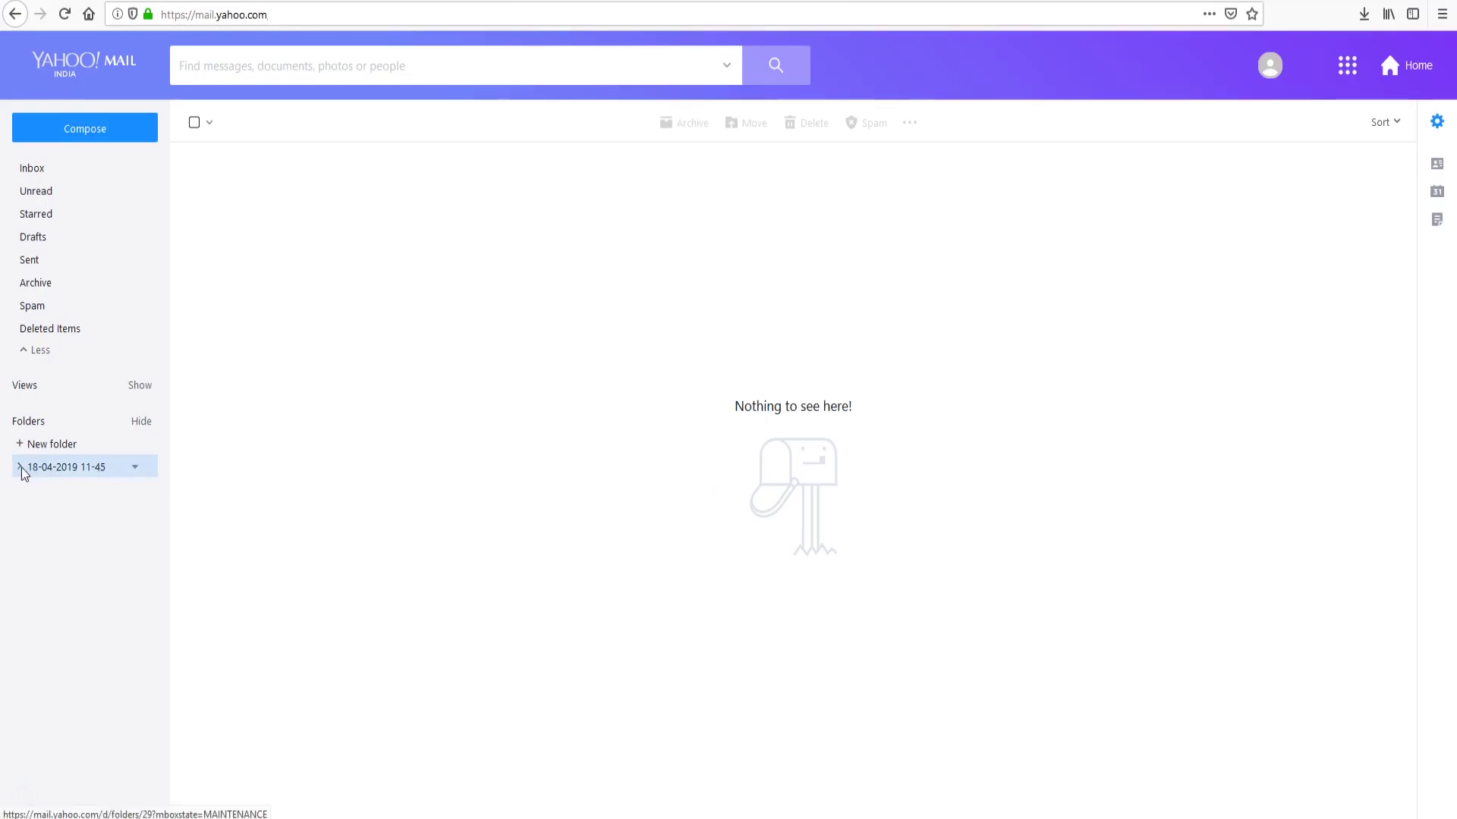
pyautogui.click(21, 468)
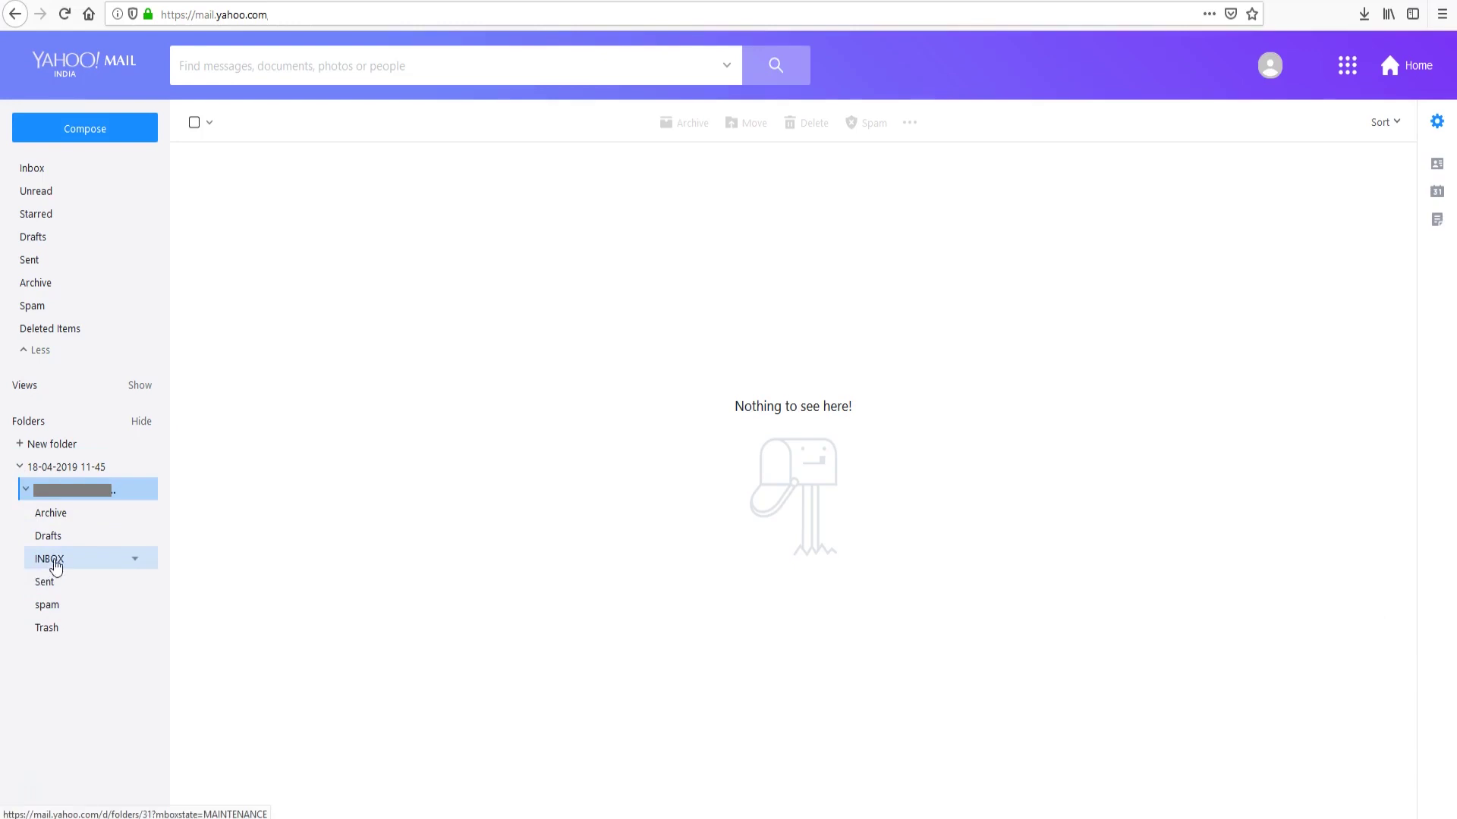
pyautogui.click(70, 565)
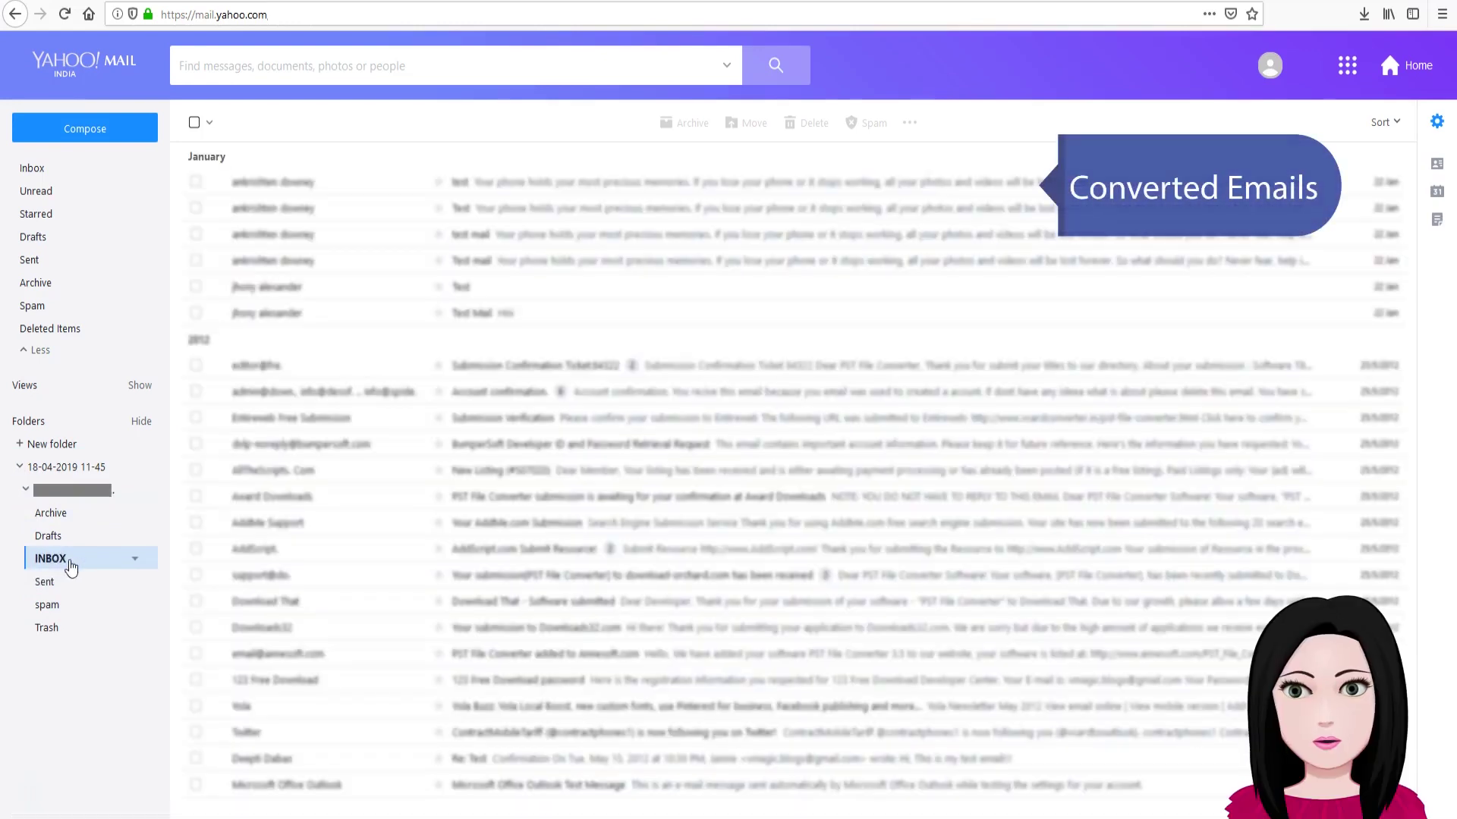